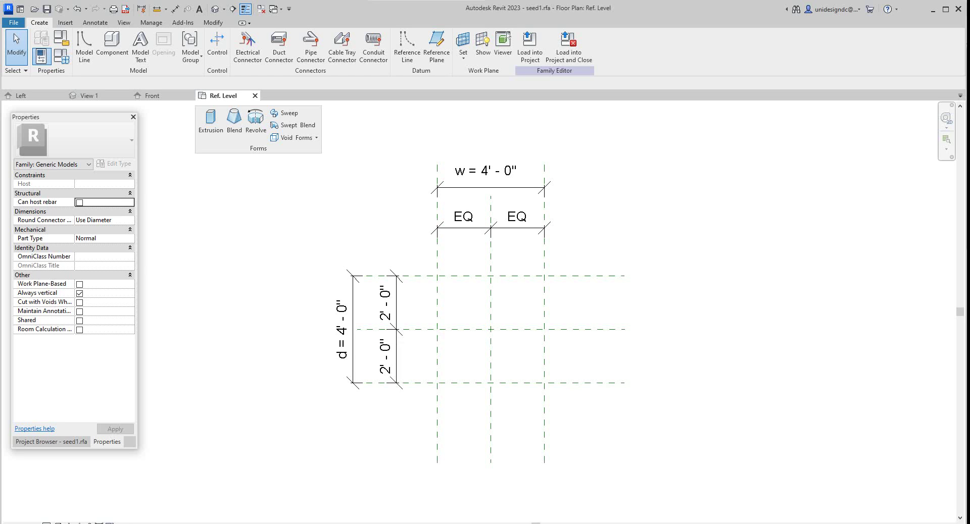
scroll(524, 226, up, 3)
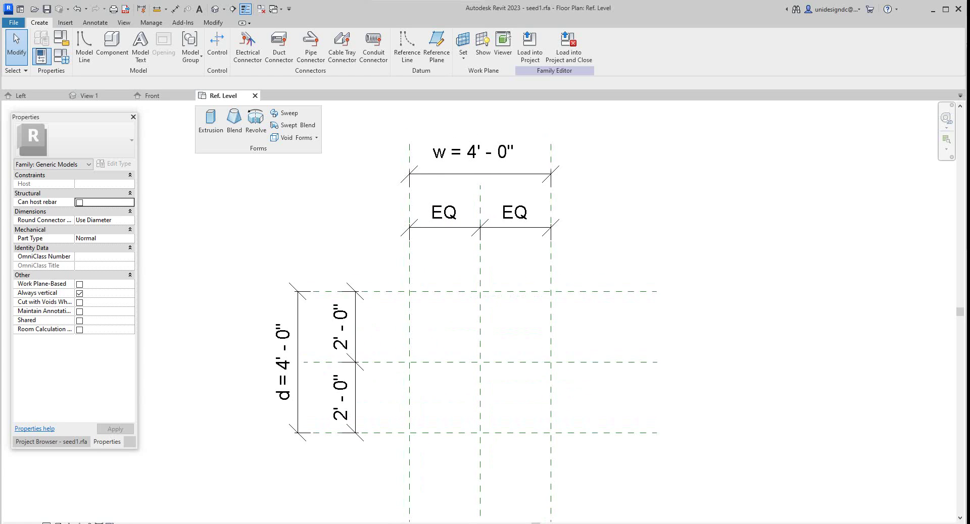
scroll(506, 343, down, 2)
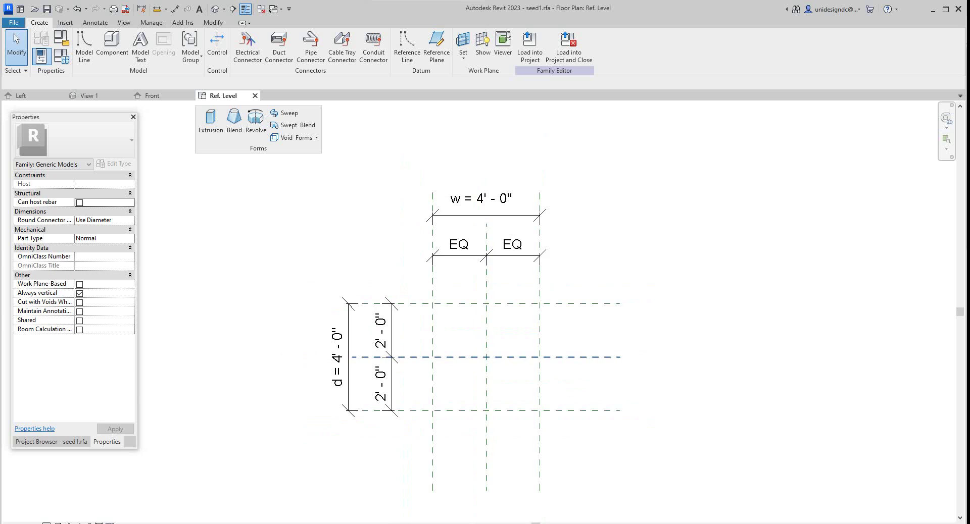
scroll(491, 345, up, 1)
middle_drag(491, 345, 484, 368)
scroll(563, 291, down, 1)
middle_drag(563, 290, 557, 316)
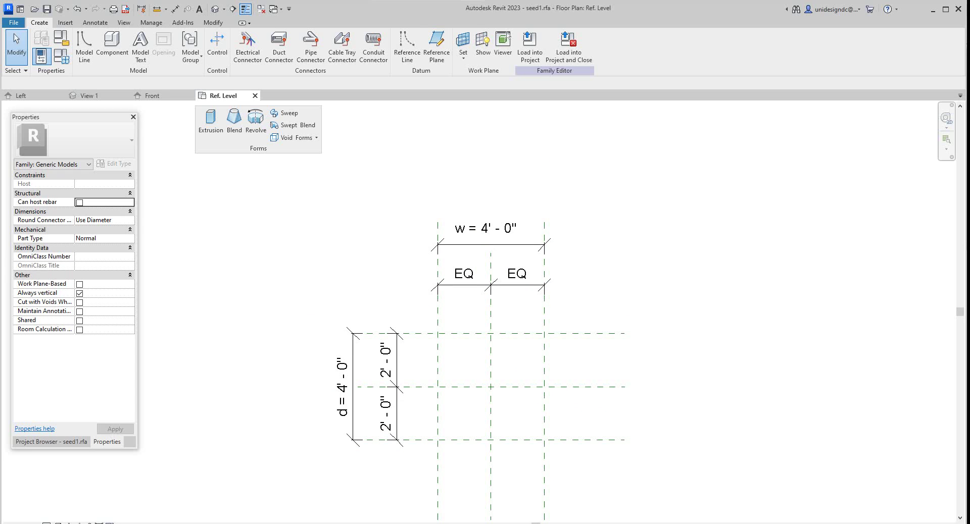
- Draw a diagonal reference line about 4' 2" long at 45° from the intersection of the two center reference planes
click(407, 45)
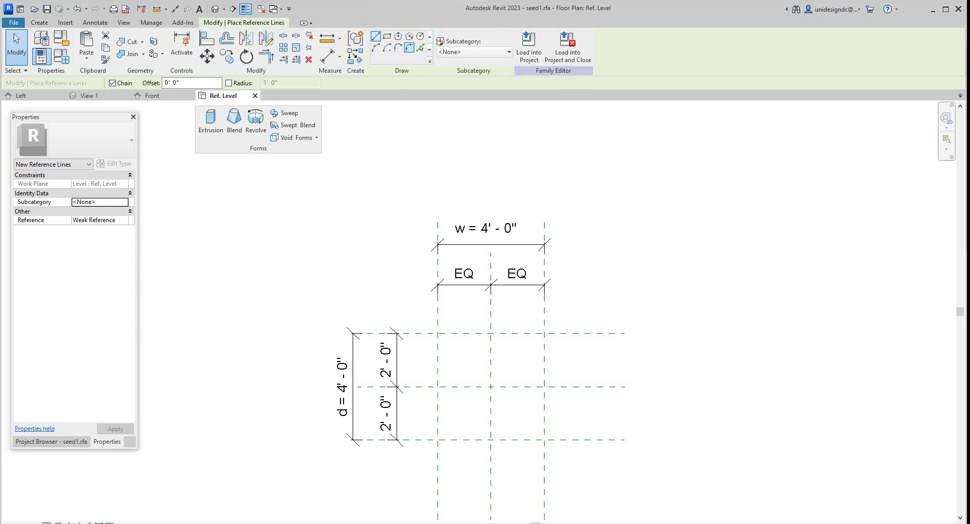
scroll(493, 392, up, 2)
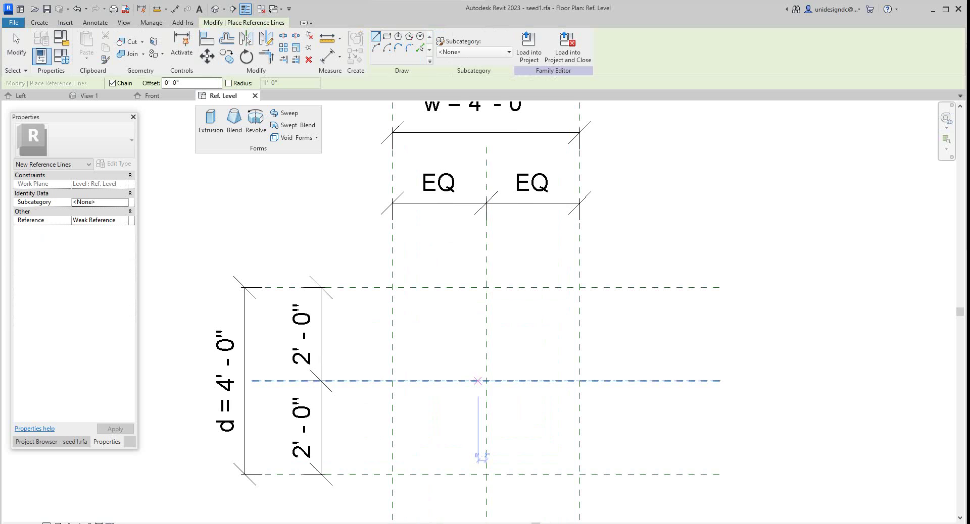
click(486, 381)
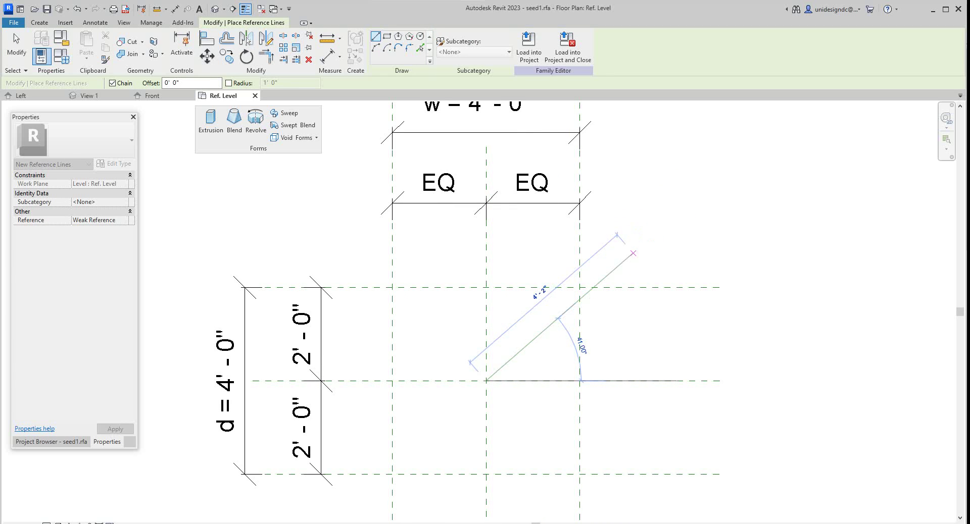
click(623, 243)
right_click(640, 245)
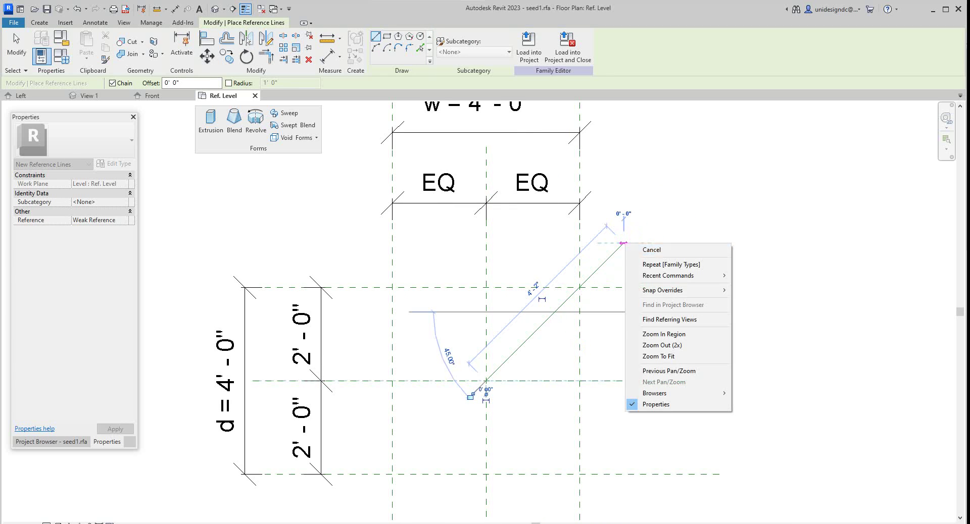
click(653, 252)
scroll(569, 381, up, 1)
right_click(565, 366)
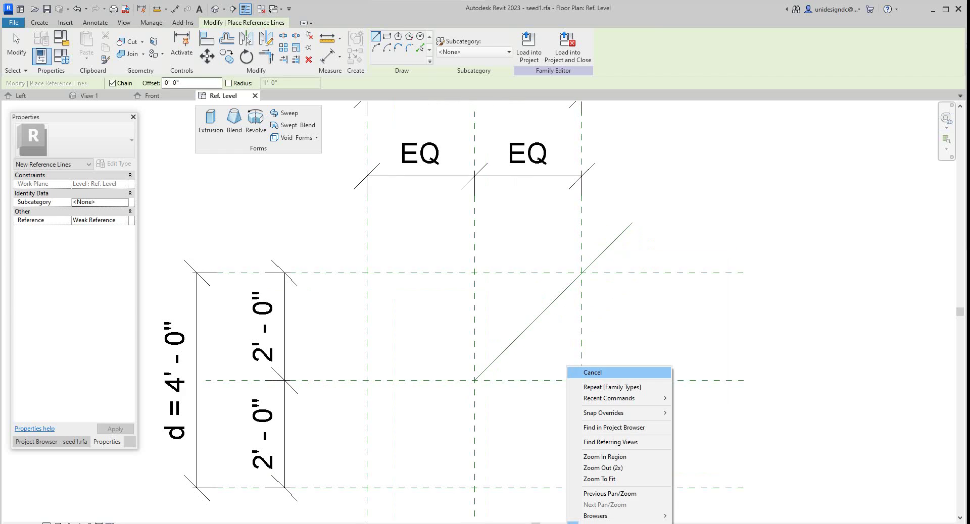
click(590, 372)
- Align and lock the diagonal reference line's lower endpoint to the vertical center reference plane
scroll(487, 381, up, 4)
key(a)
key(l)
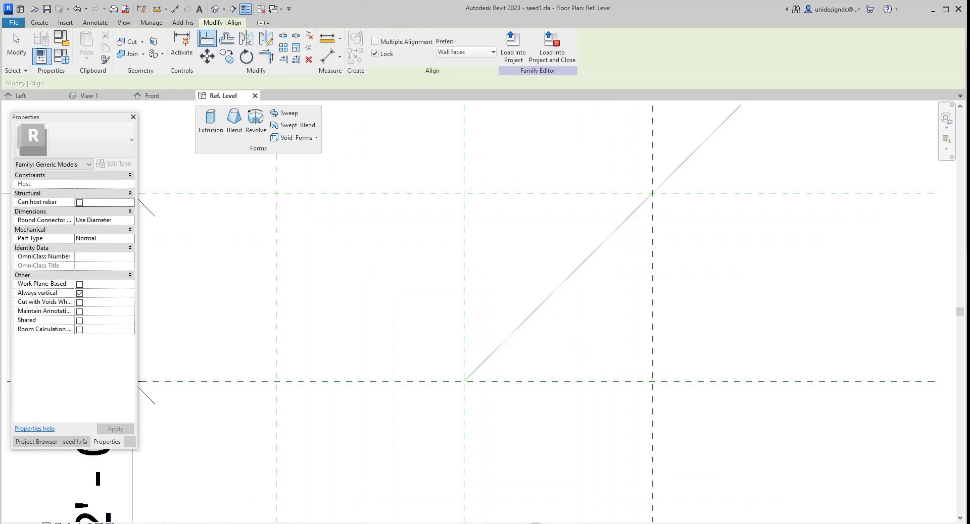
click(464, 374)
scroll(499, 435, down, 2)
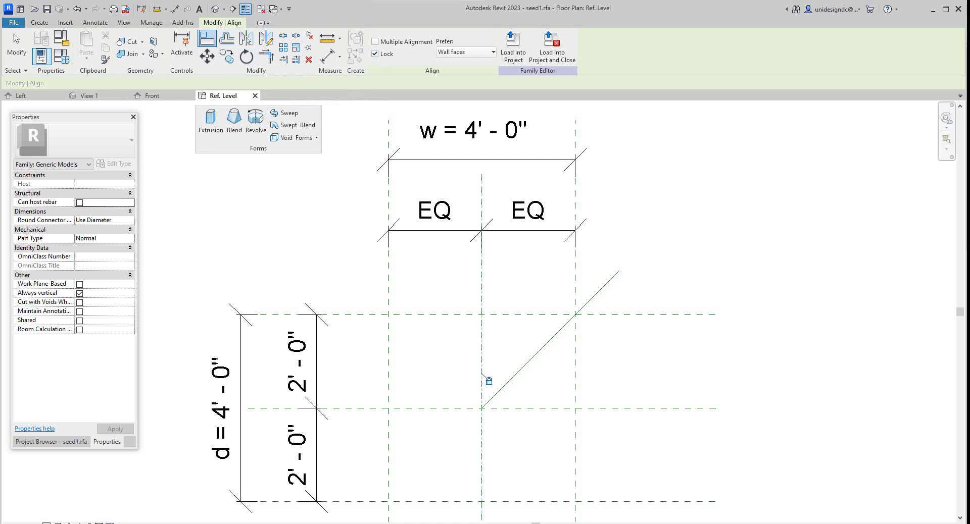
key(Escape)
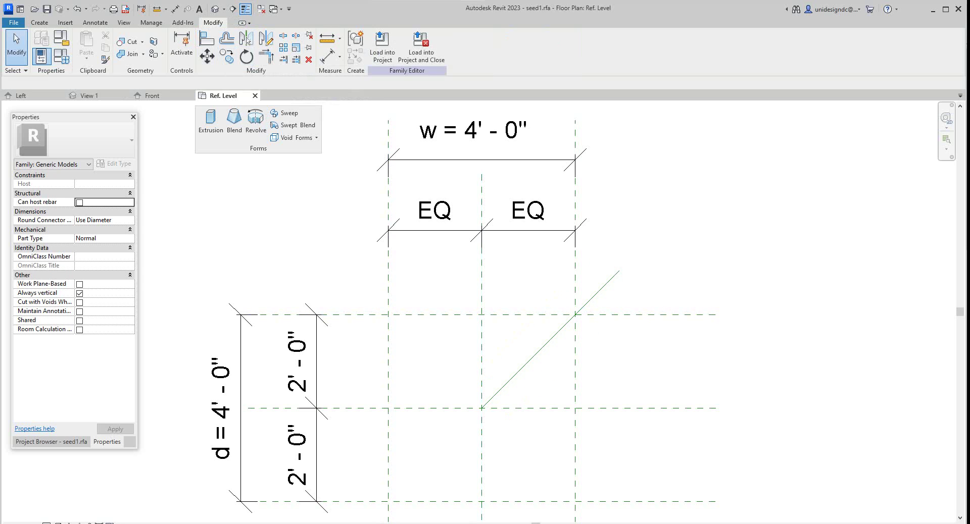
- Place an angular dimension between the horizontal center reference plane and the diagonal reference line
click(95, 22)
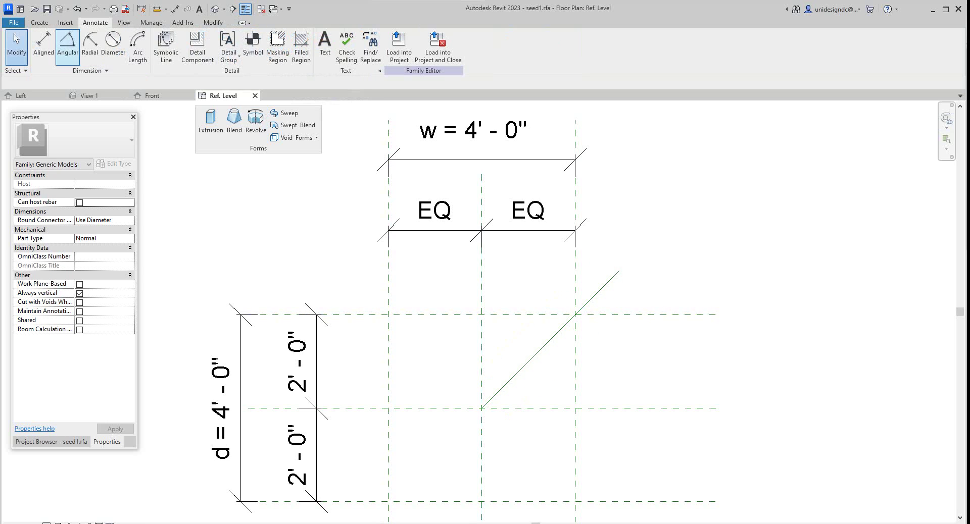
click(67, 48)
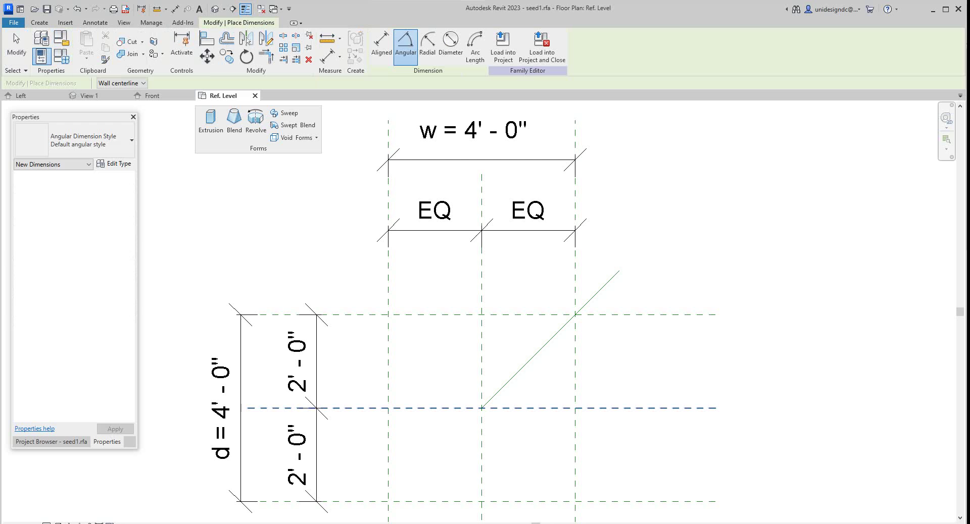
click(606, 408)
click(586, 304)
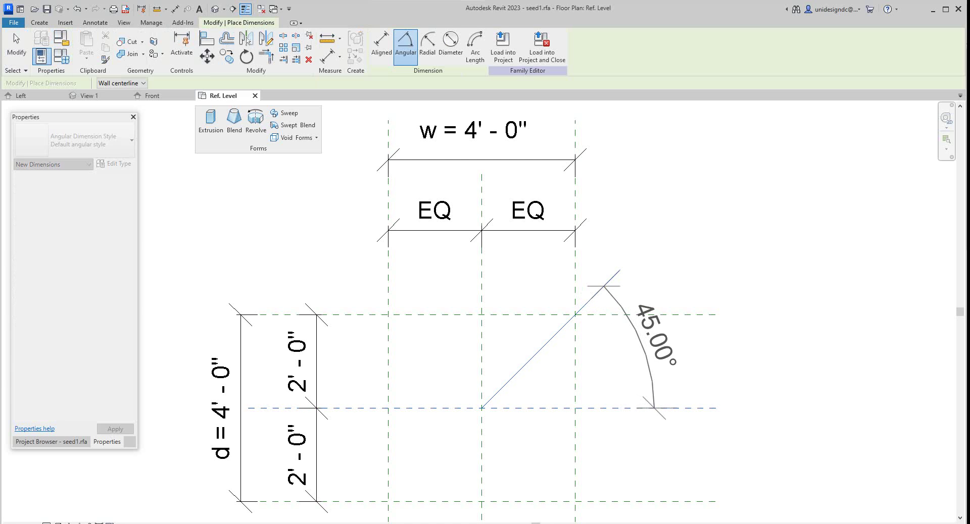
scroll(642, 346, up, 2)
right_click(624, 363)
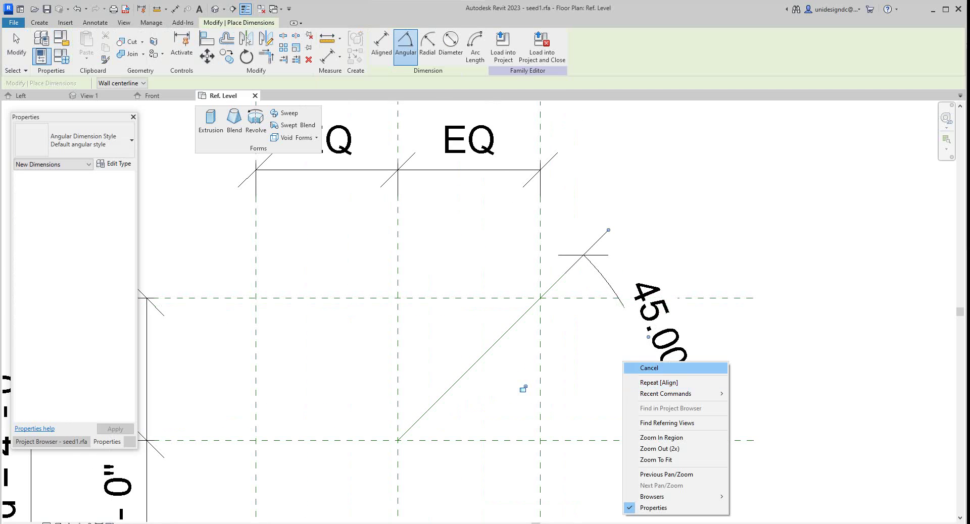
click(650, 368)
right_click(695, 161)
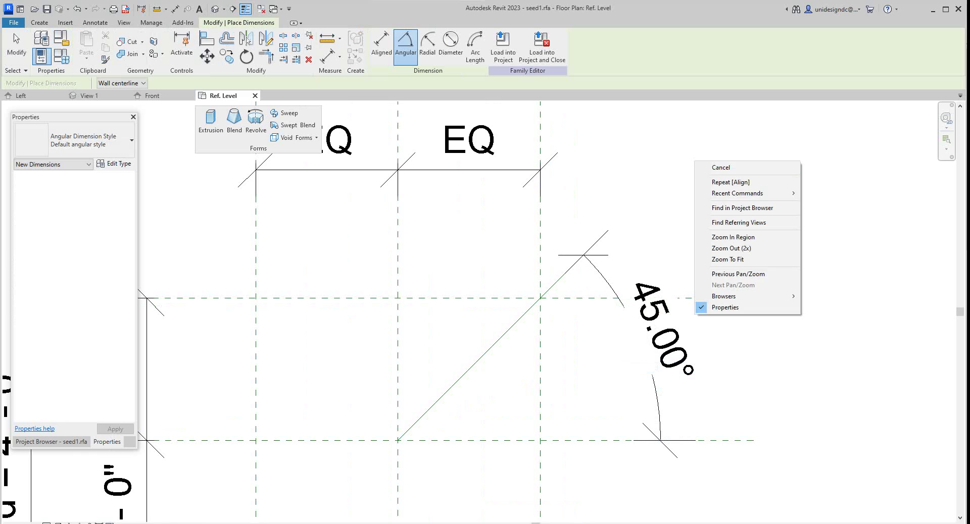
key(Escape)
right_click(712, 183)
click(727, 187)
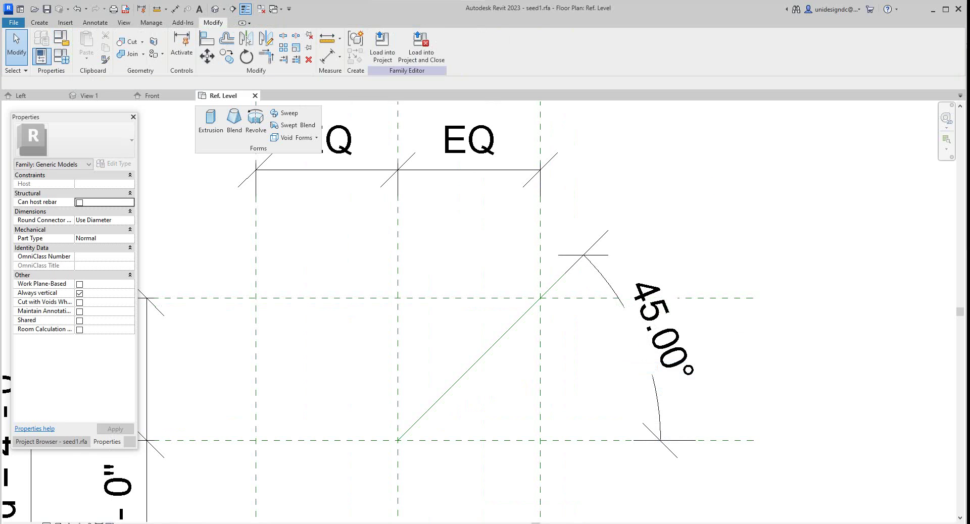
- Label the angular dimension with a new family type parameter named Angle, grouped under Dimensions
click(660, 328)
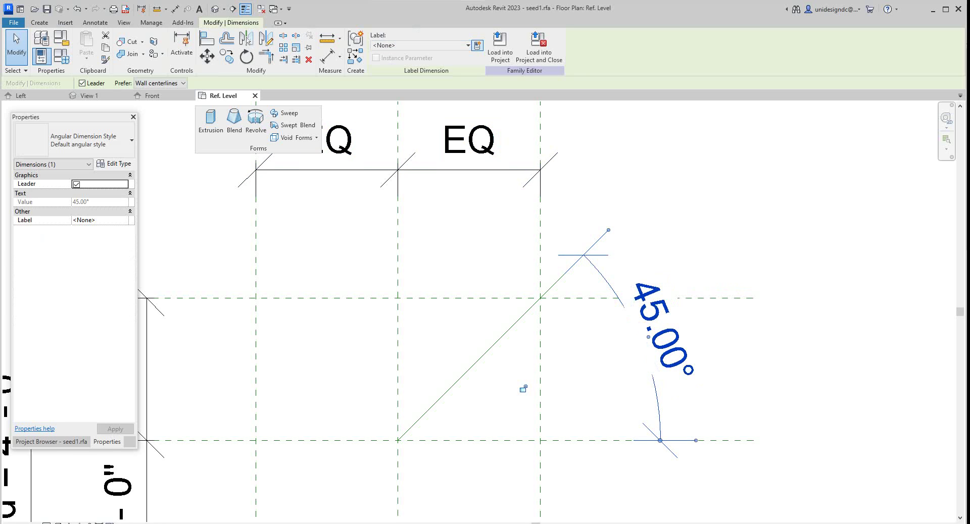
click(477, 46)
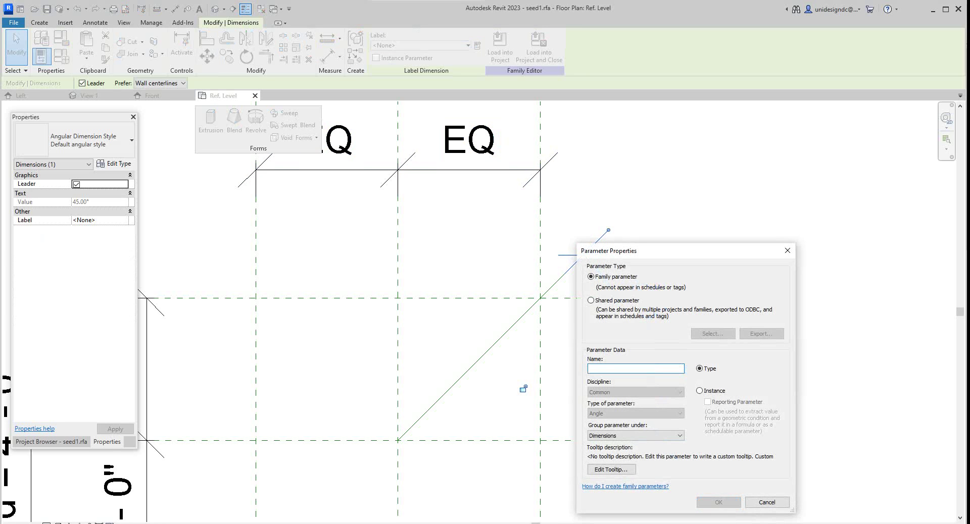
text(Angle)
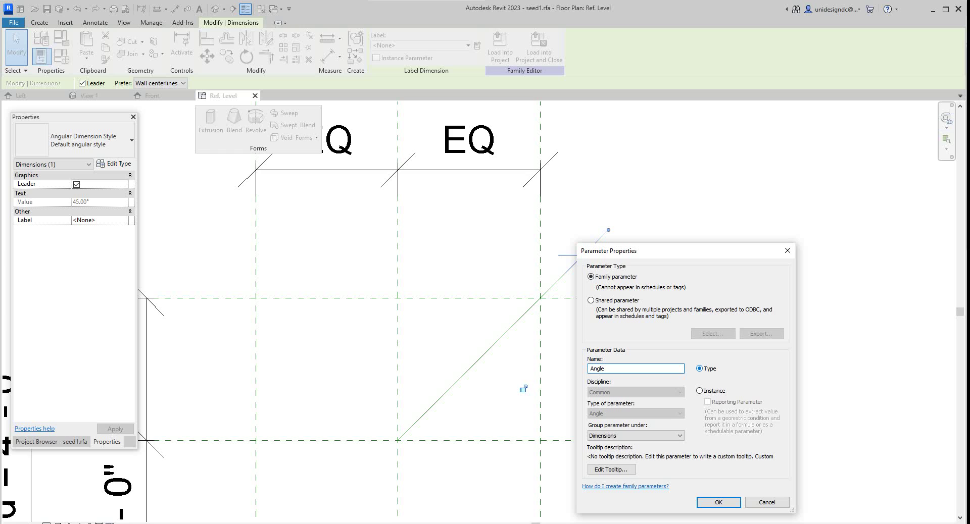
click(719, 502)
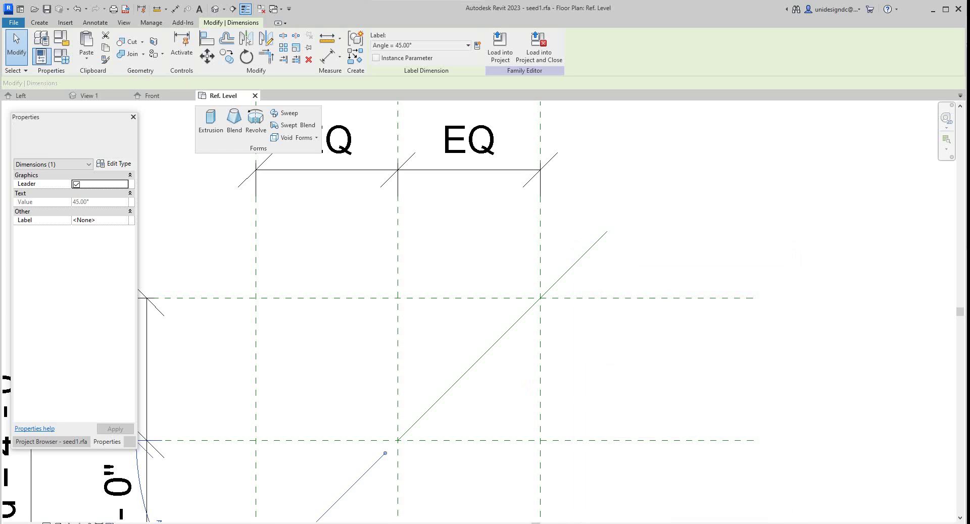
scroll(639, 361, down, 3)
scroll(409, 489, up, 4)
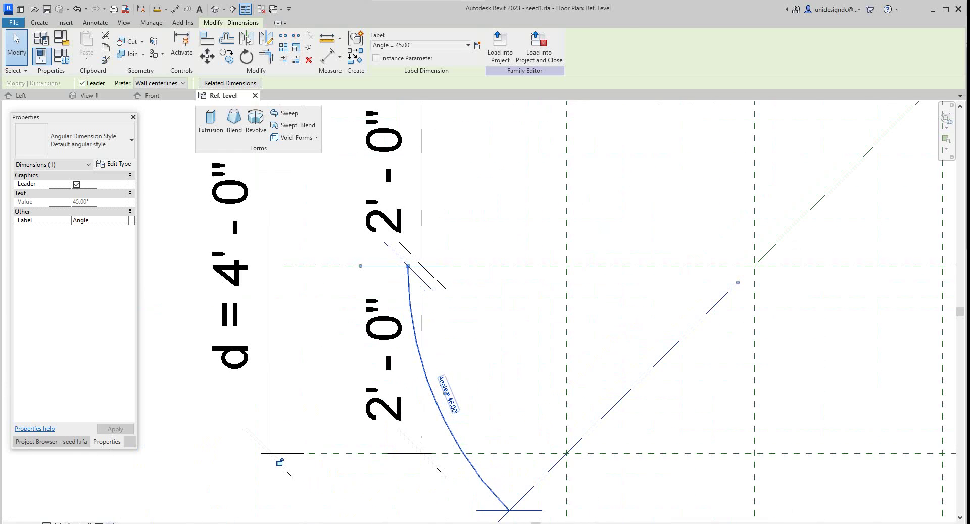
scroll(455, 420, up, 2)
scroll(456, 398, down, 1)
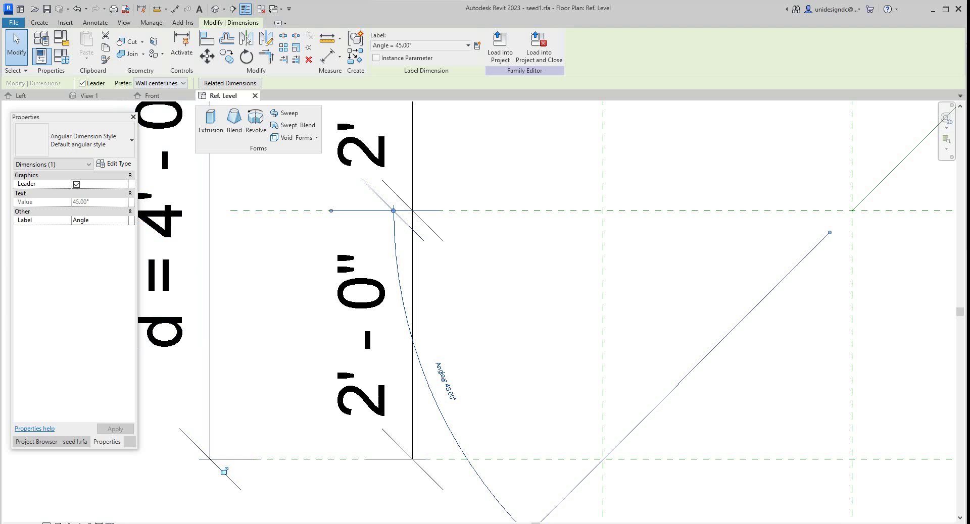
- Flex the reference line by setting the Angle parameter to 60° in the family types
click(61, 56)
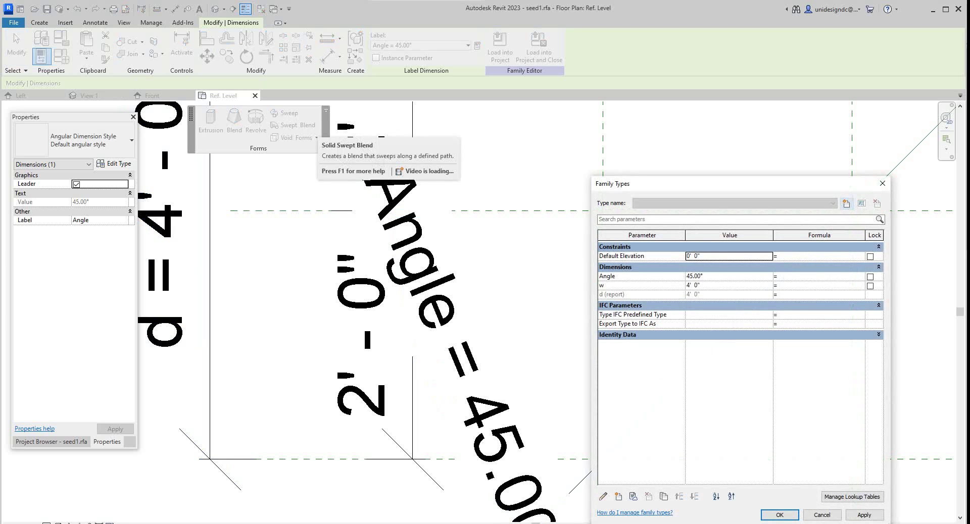
click(687, 277)
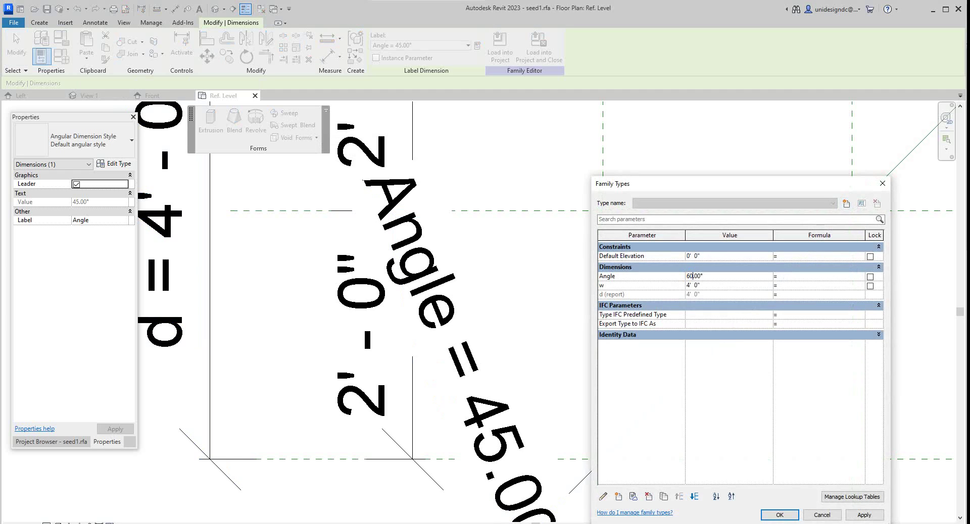
text(60)
click(864, 515)
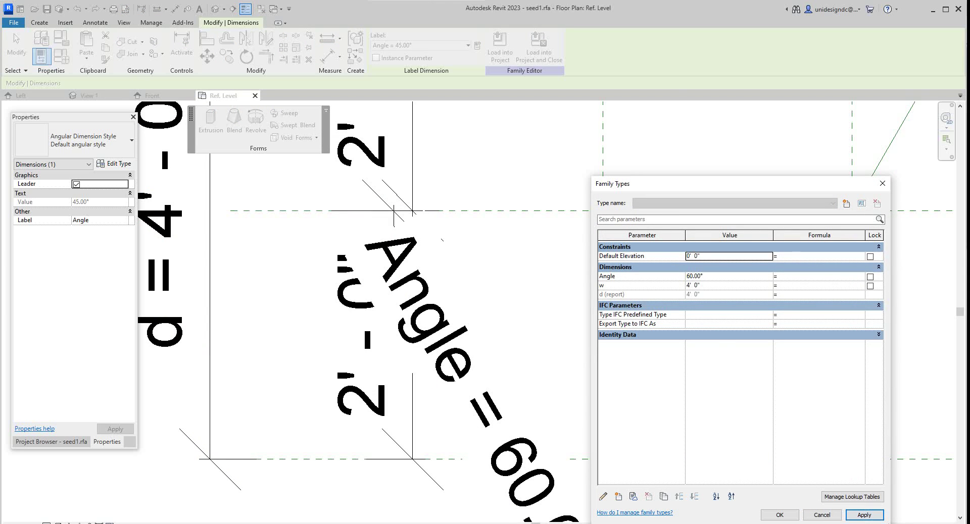
click(780, 515)
scroll(607, 364, down, 5)
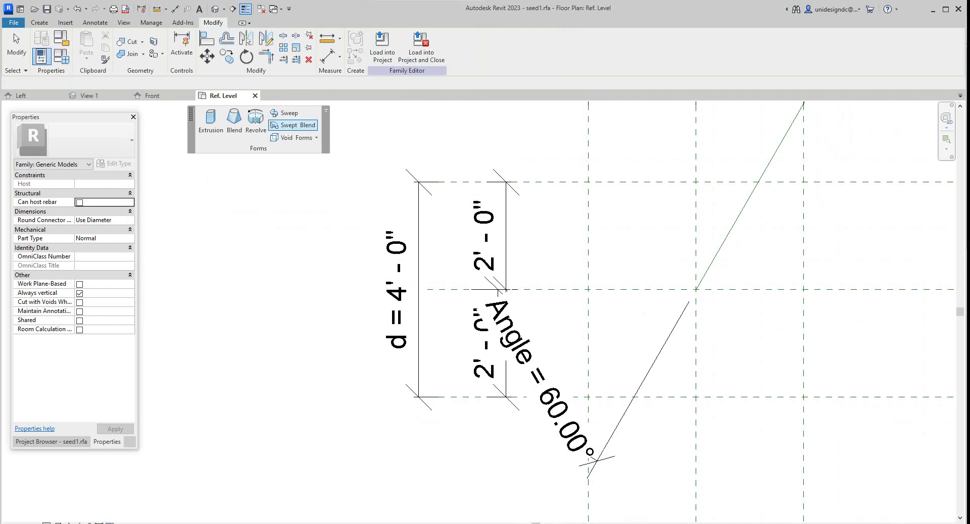
scroll(728, 391, down, 2)
scroll(677, 440, up, 2)
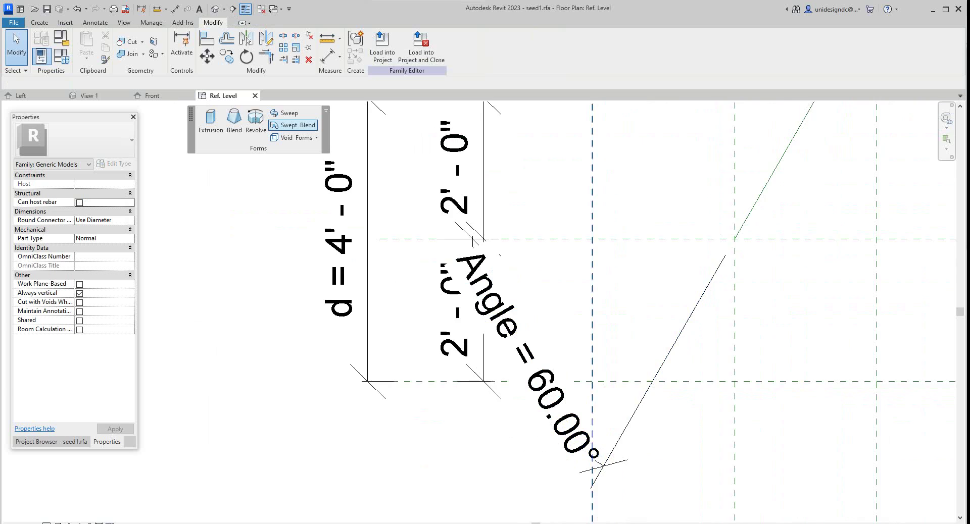
scroll(677, 440, down, 2)
scroll(677, 439, up, 2)
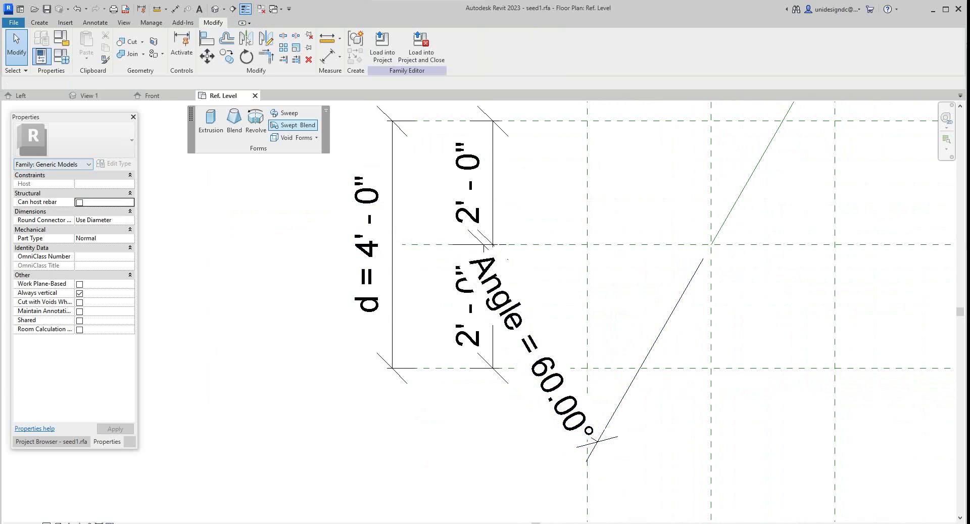
- Set the Angle parameter to 45° in the family types and apply it
click(61, 57)
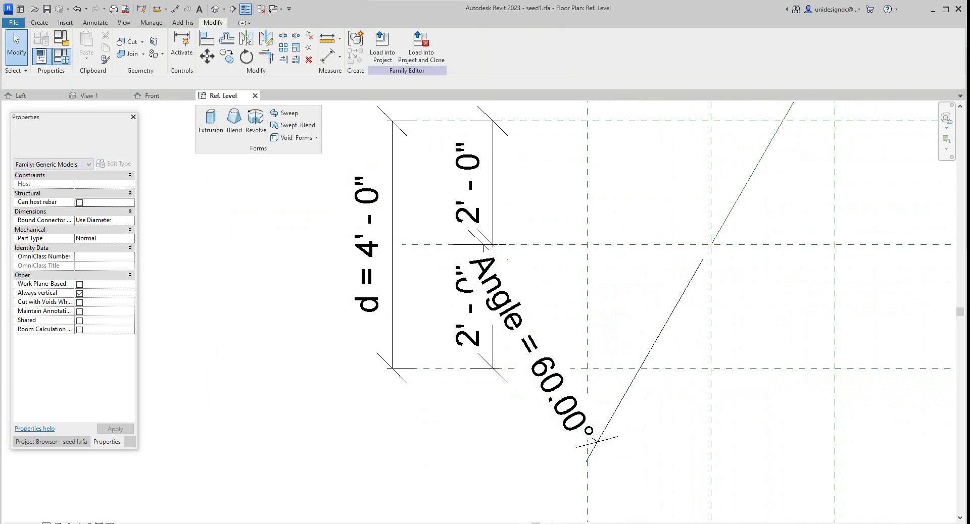
click(729, 277)
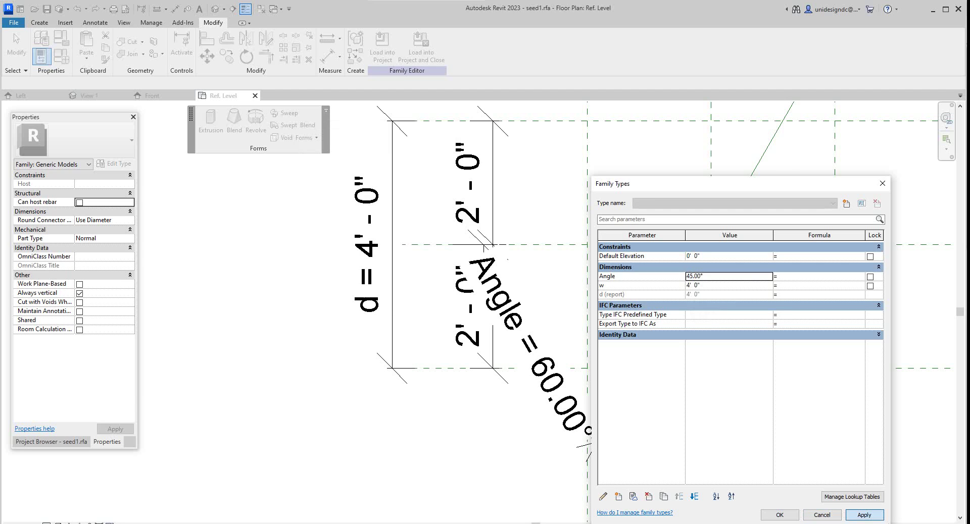
click(864, 515)
click(779, 515)
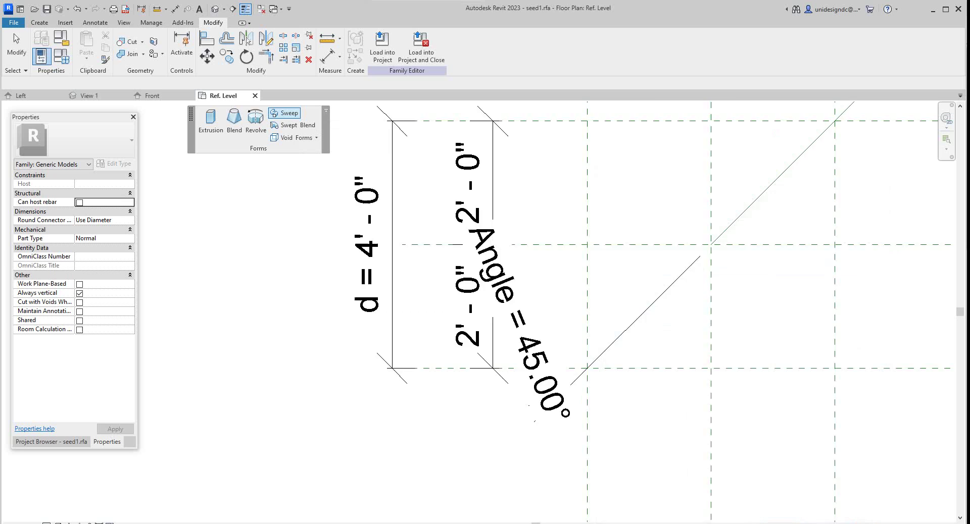
scroll(553, 426, down, 3)
middle_drag(554, 426, 448, 448)
scroll(618, 312, up, 5)
scroll(502, 368, down, 3)
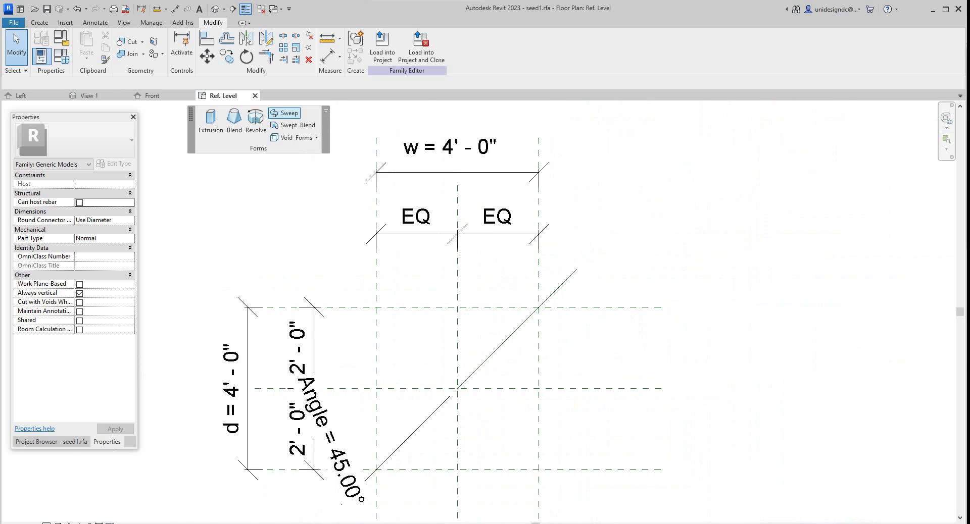
scroll(504, 357, up, 1)
scroll(512, 344, down, 2)
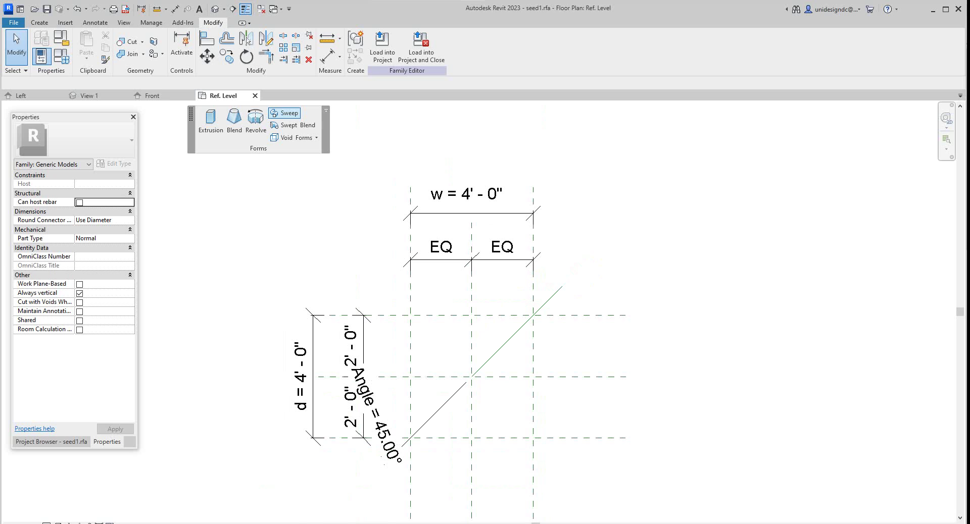
scroll(371, 464, up, 3)
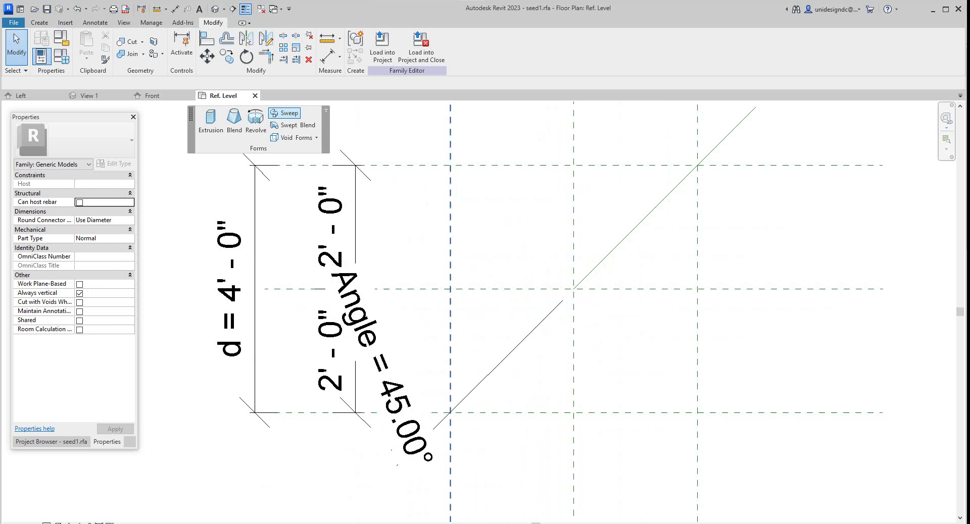
- Start a solid extrusion and set its work plane to the plane of the diagonal reference line by picking it
scroll(445, 434, down, 3)
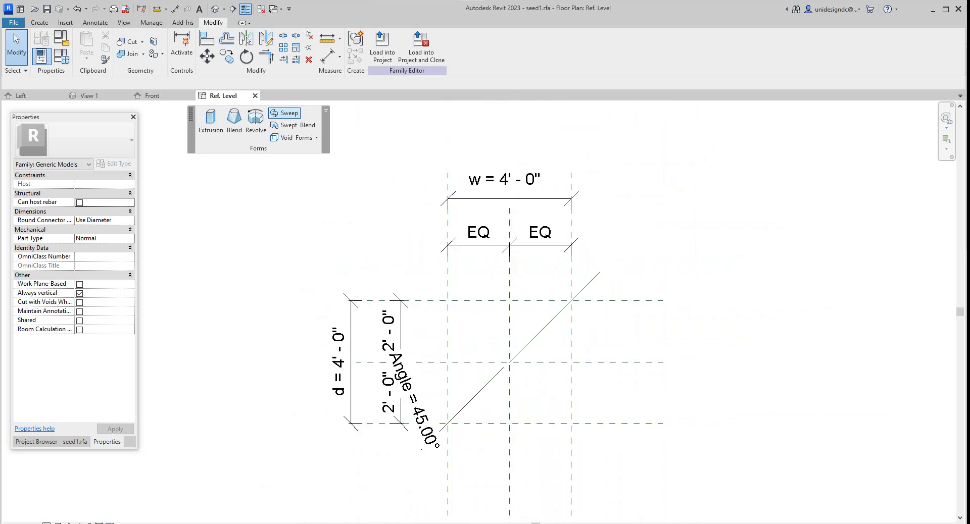
scroll(459, 393, down, 1)
scroll(598, 327, up, 2)
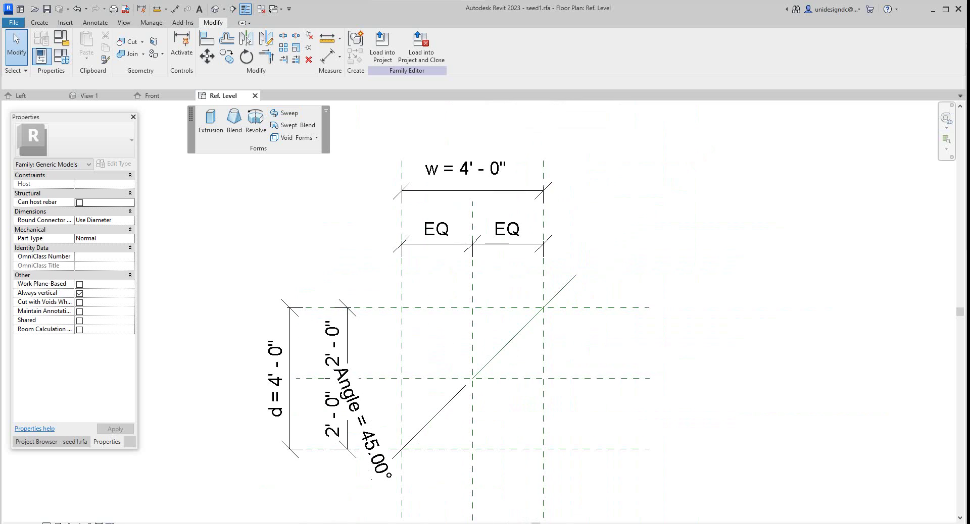
click(211, 124)
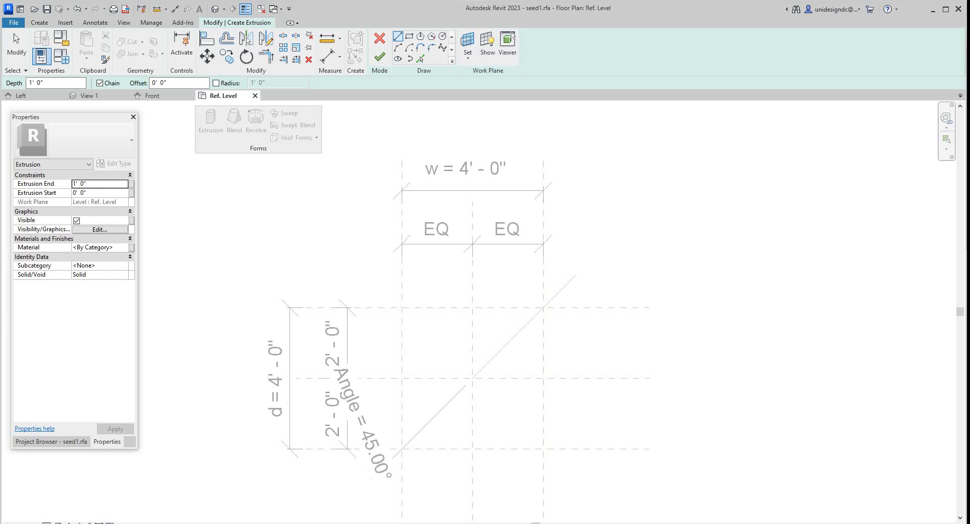
click(576, 274)
scroll(594, 270, up, 3)
scroll(594, 271, down, 2)
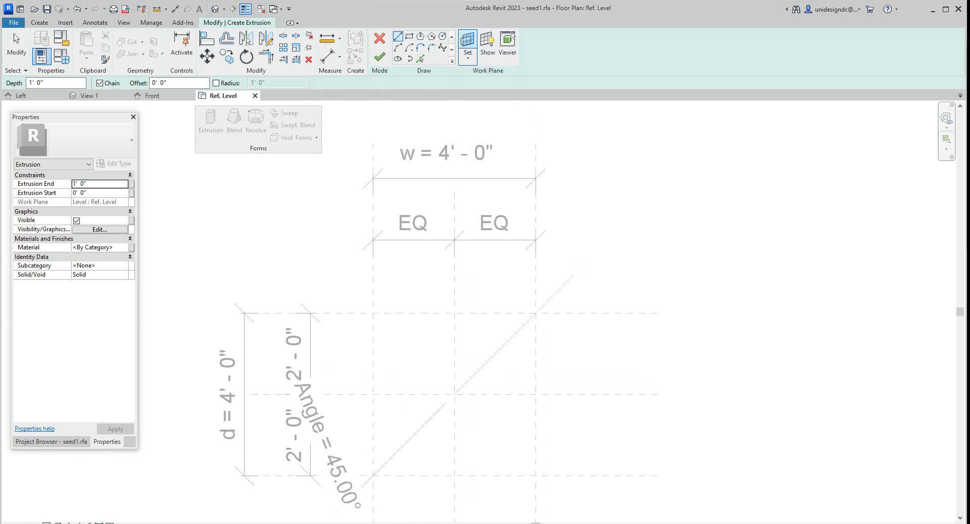
click(467, 45)
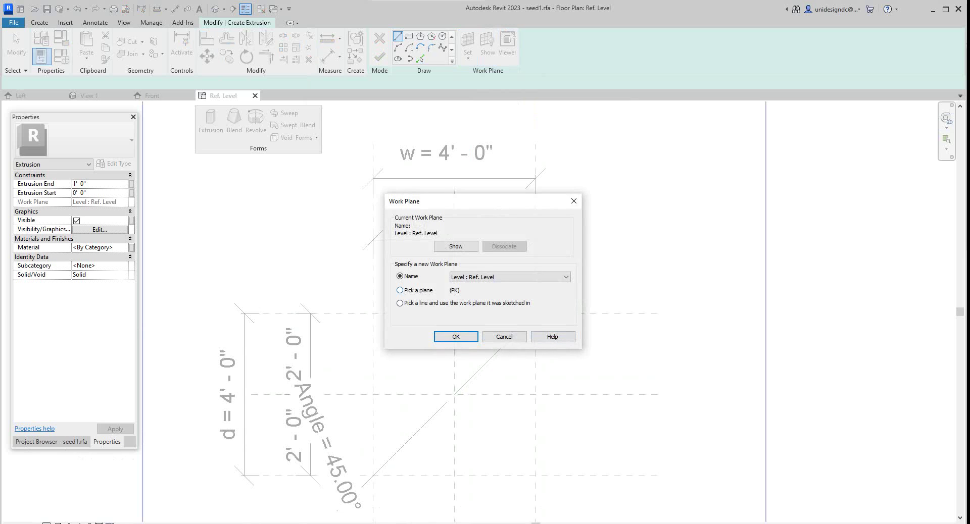
click(455, 337)
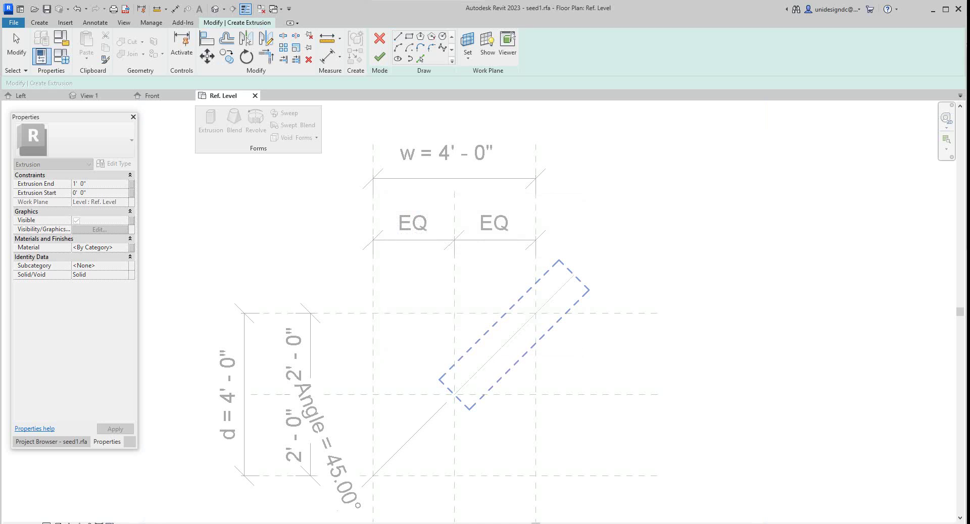
click(488, 357)
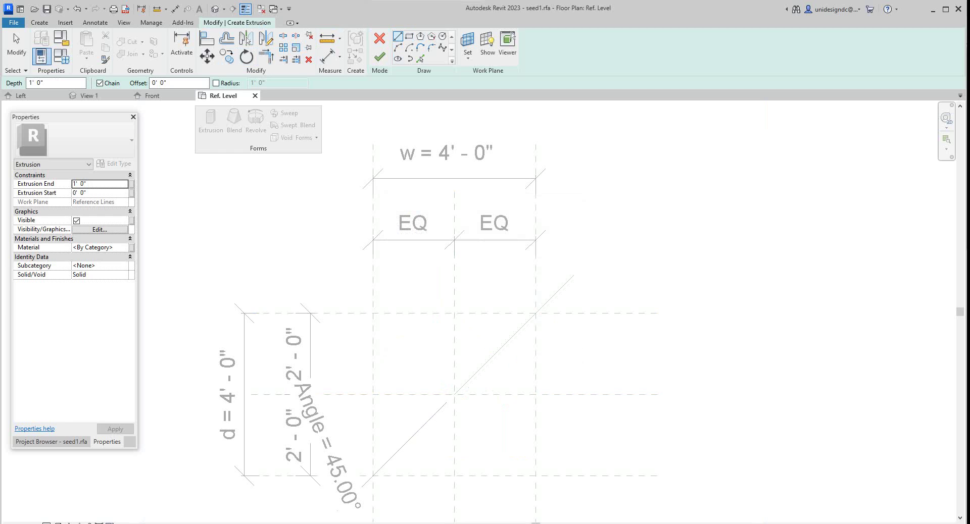
- Sketch a closed narrow rectangle about 4' 2" long with one long side on the diagonal reference line, and finish the extrusion
click(455, 394)
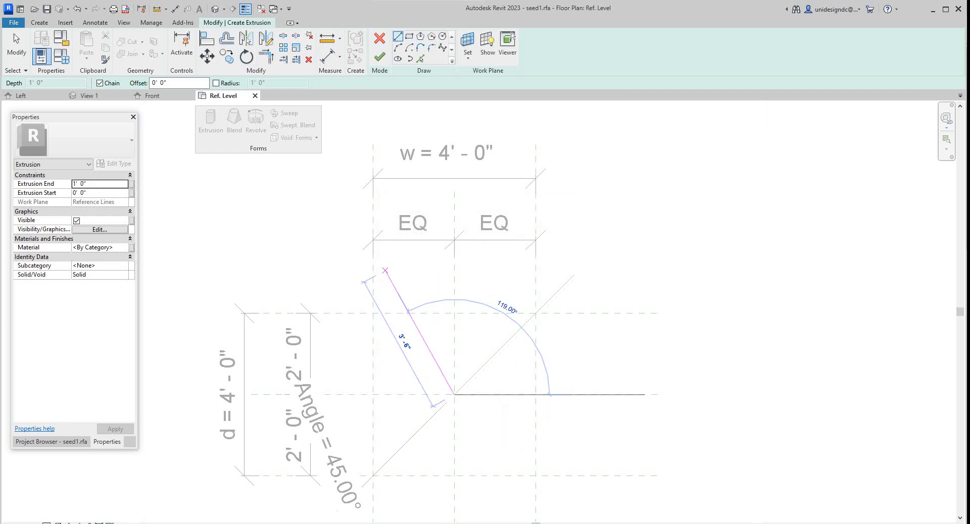
click(573, 275)
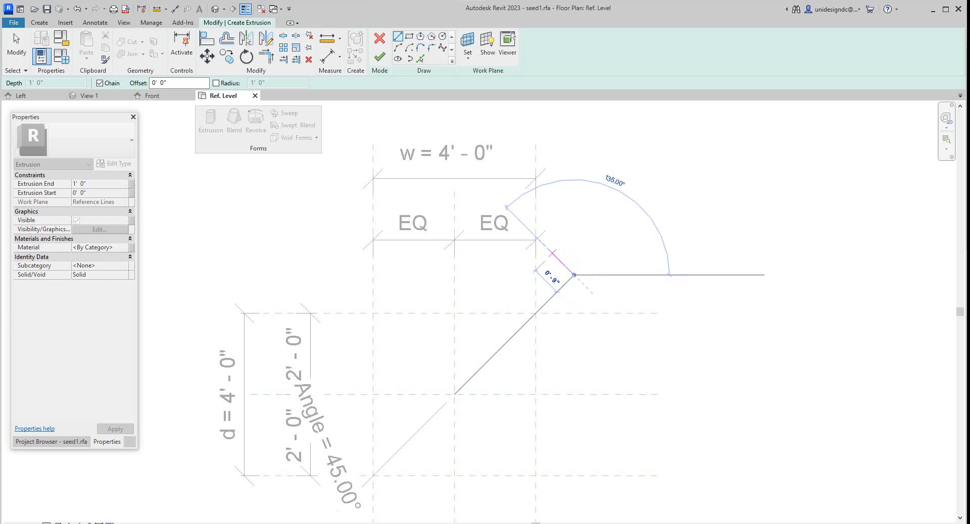
click(550, 251)
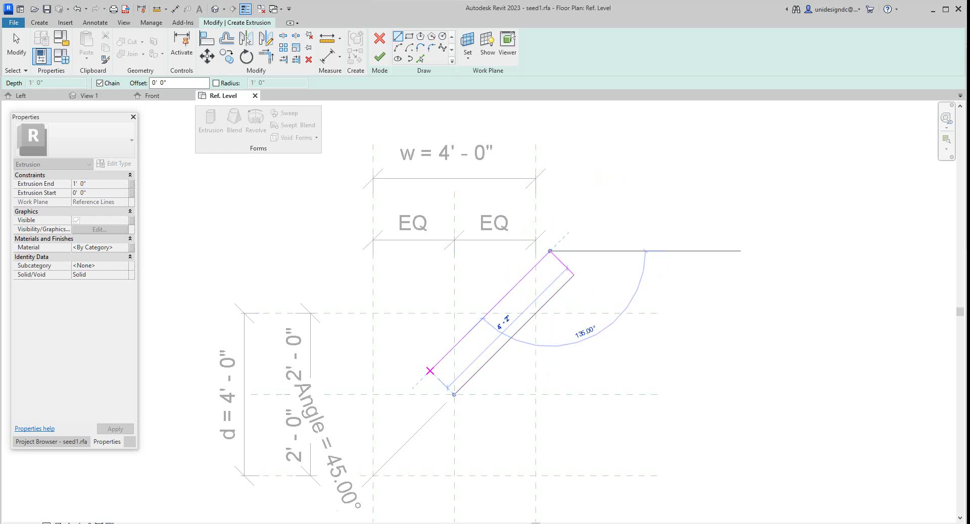
click(430, 371)
click(454, 395)
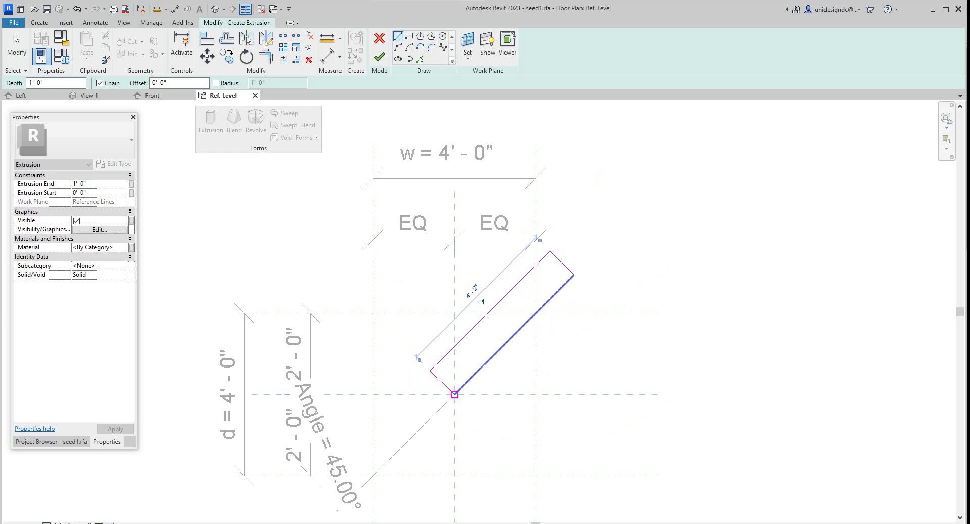
click(380, 57)
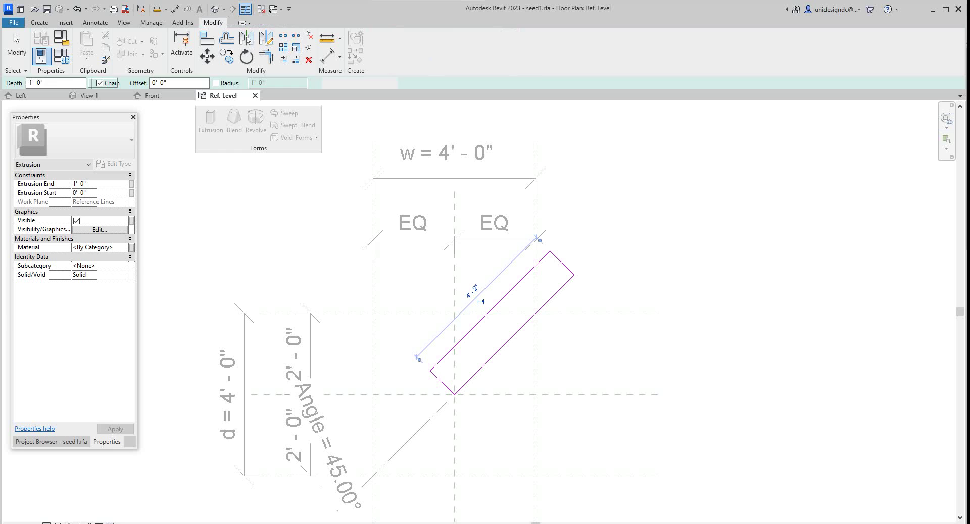
key(Escape)
- Open the default 3D view, tile all open views and zoom each to fit to inspect the extrusion
scroll(681, 332, down, 2)
scroll(375, 515, down, 1)
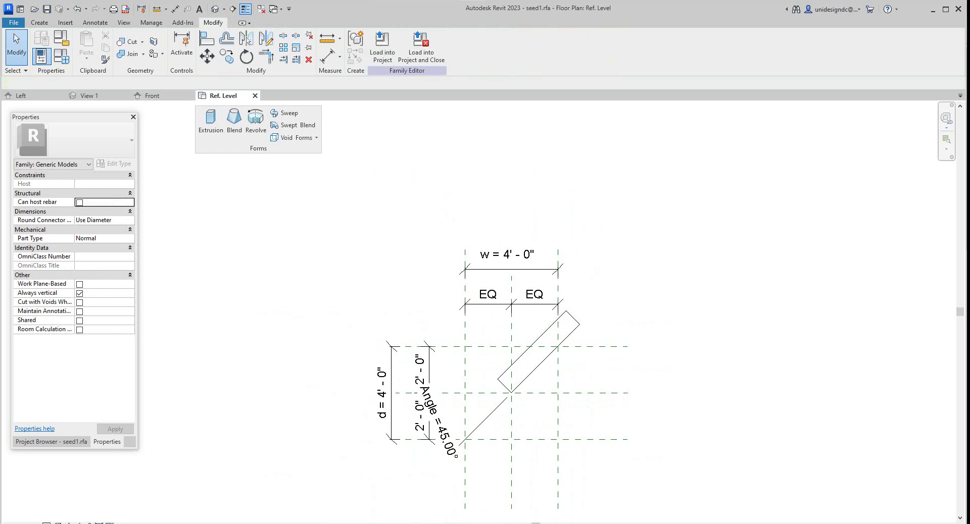
middle_drag(485, 354, 500, 355)
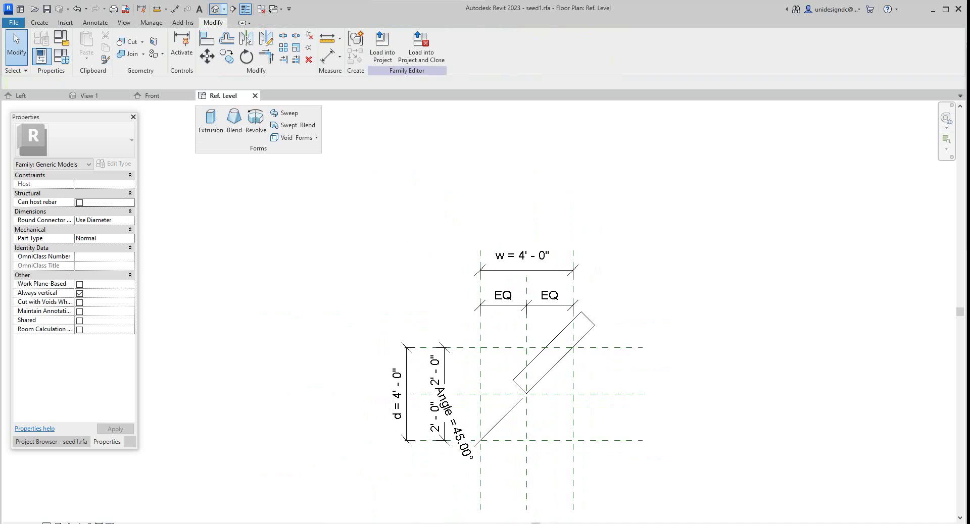
click(216, 9)
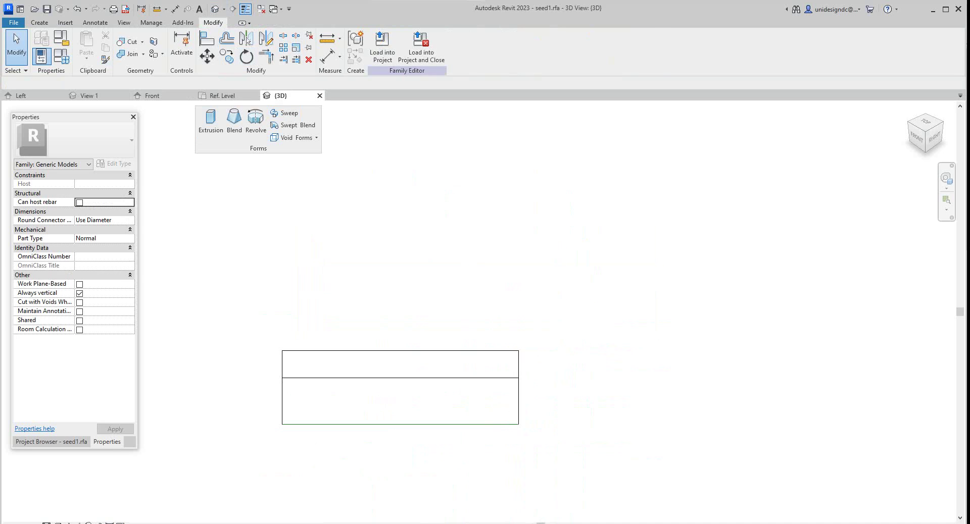
key(w)
key(t)
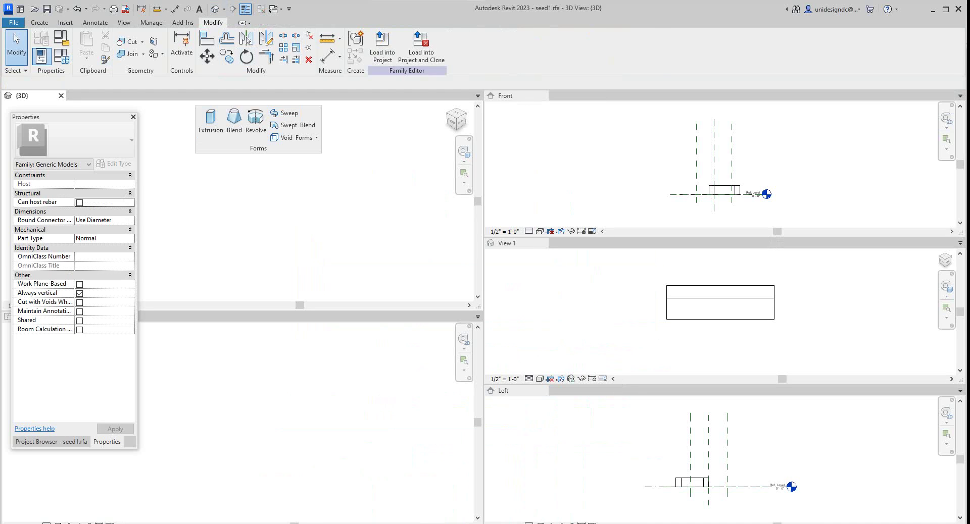
key(z)
key(a)
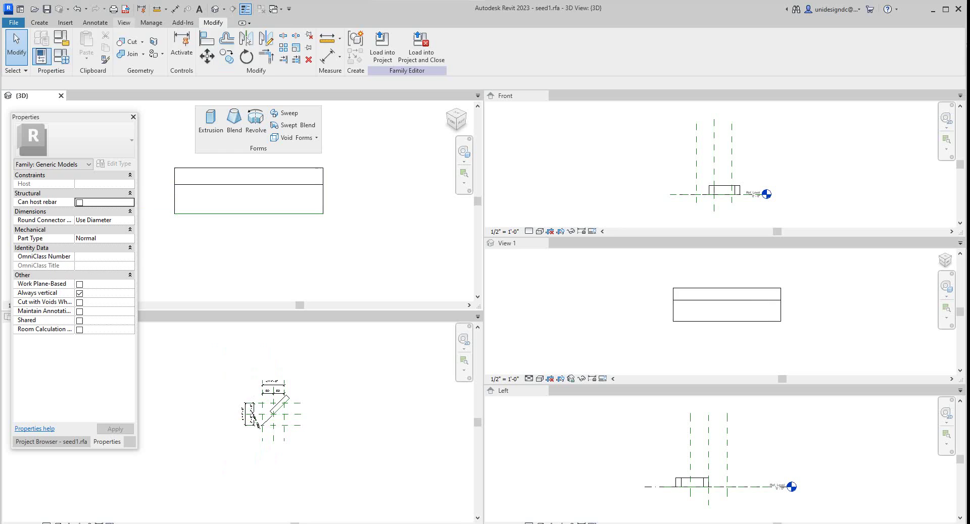
- Return the tiled views to tabs and bring up the Ref. Level floor plan
click(123, 23)
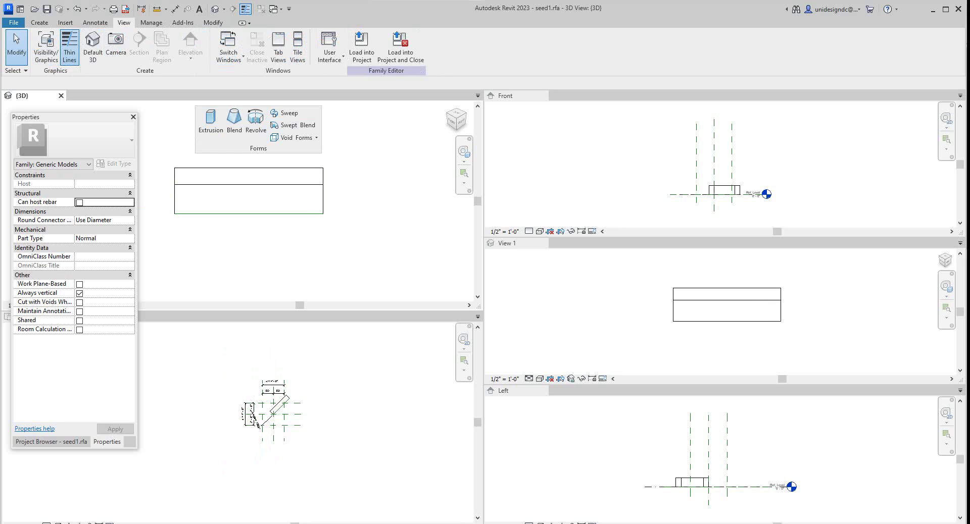
click(278, 46)
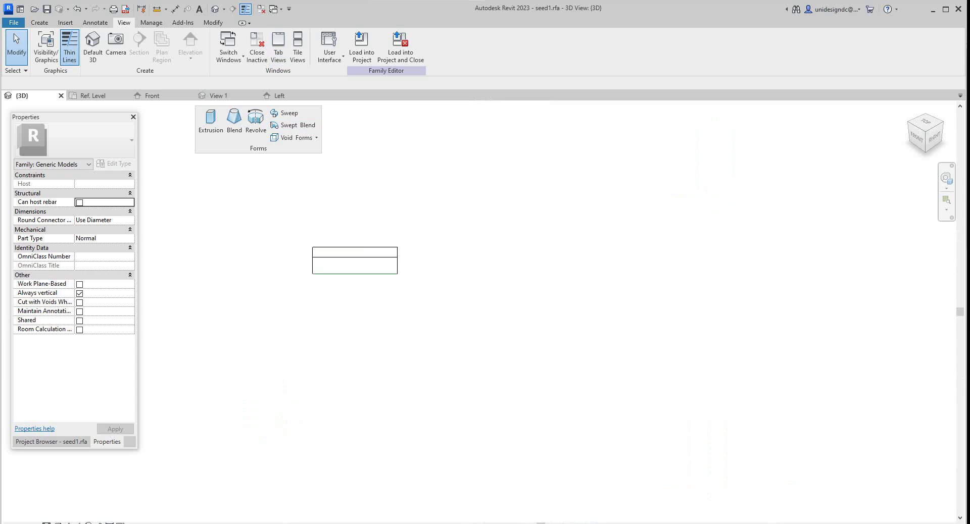
middle_drag(531, 328, 637, 425)
scroll(637, 424, up, 2)
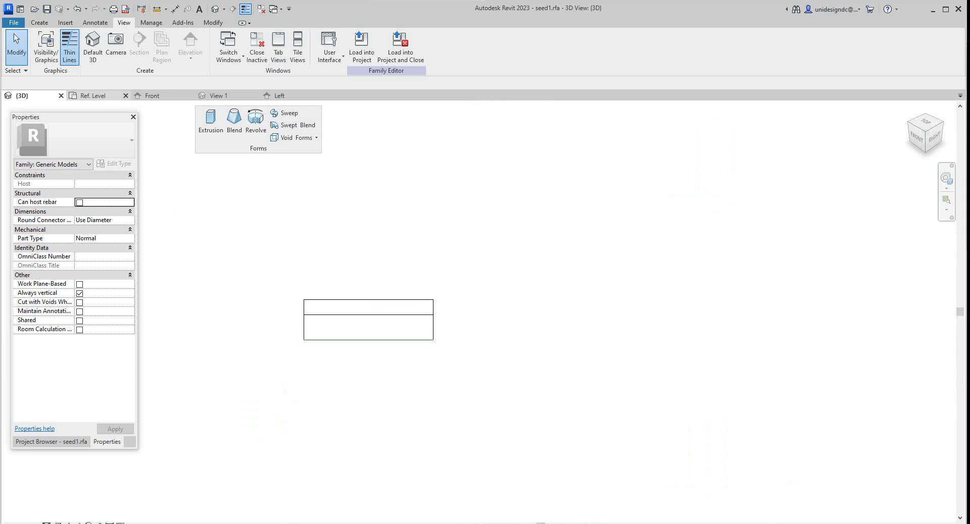
click(94, 95)
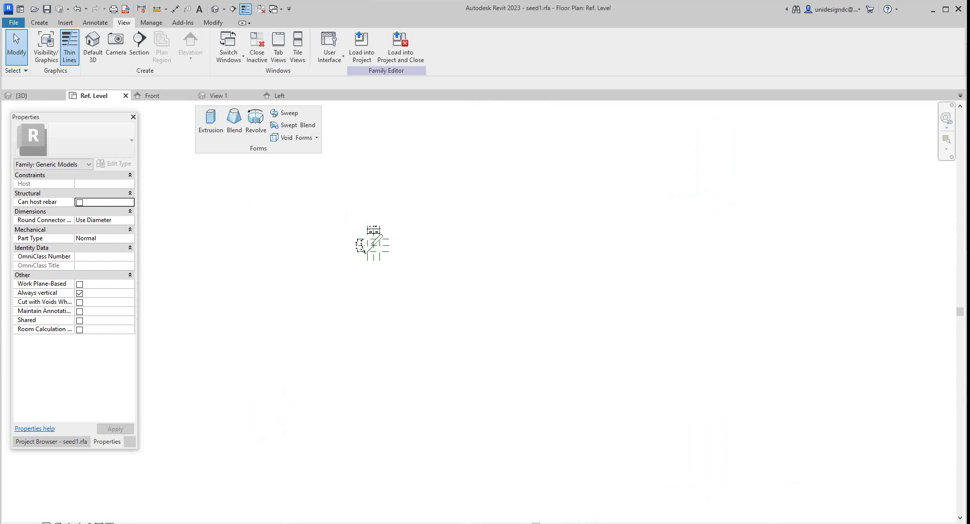
mouse_move(379, 249)
middle_down()
mouse_move(453, 383)
mouse_move(563, 393)
middle_up()
scroll(453, 384, up, 5)
scroll(563, 393, up, 1)
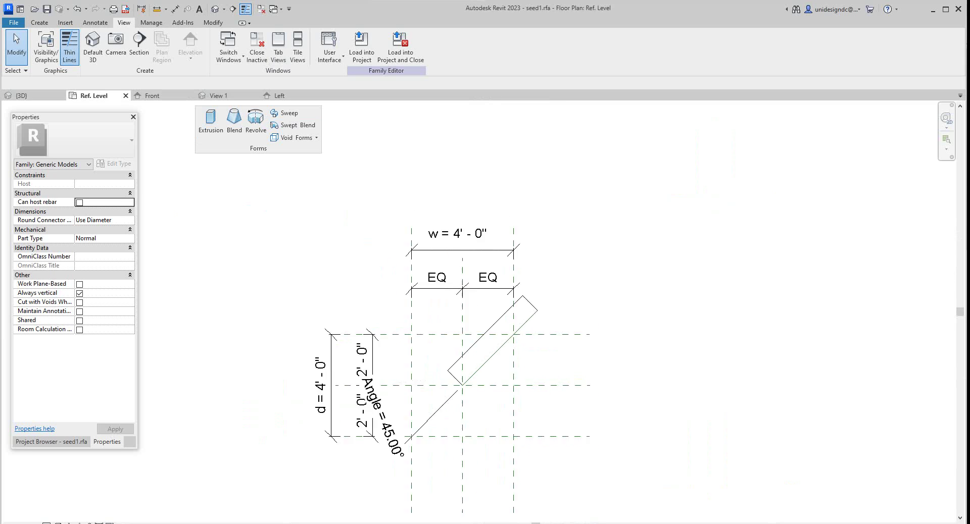
scroll(478, 378, up, 5)
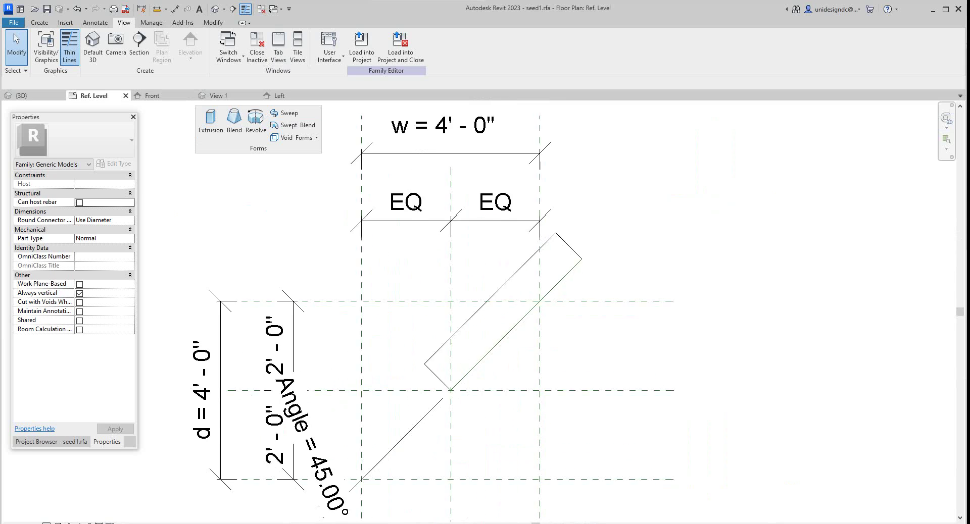
scroll(574, 345, down, 1)
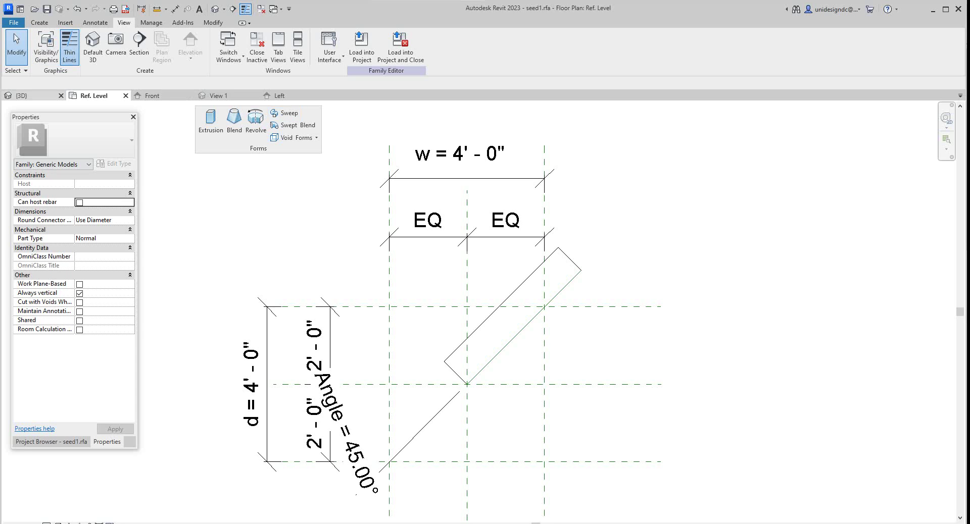
- Flex the extrusion by setting the Angle parameter to 60° in the family types and applying it
click(39, 22)
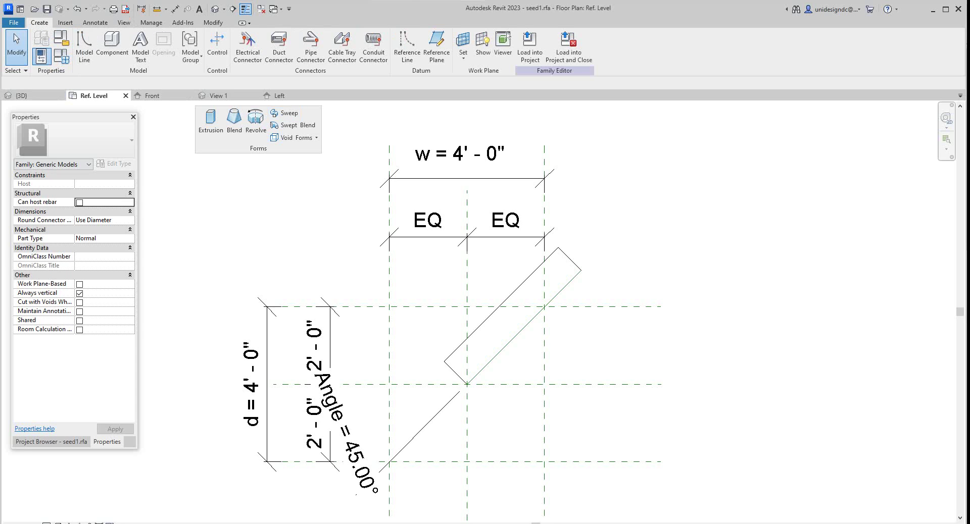
click(42, 56)
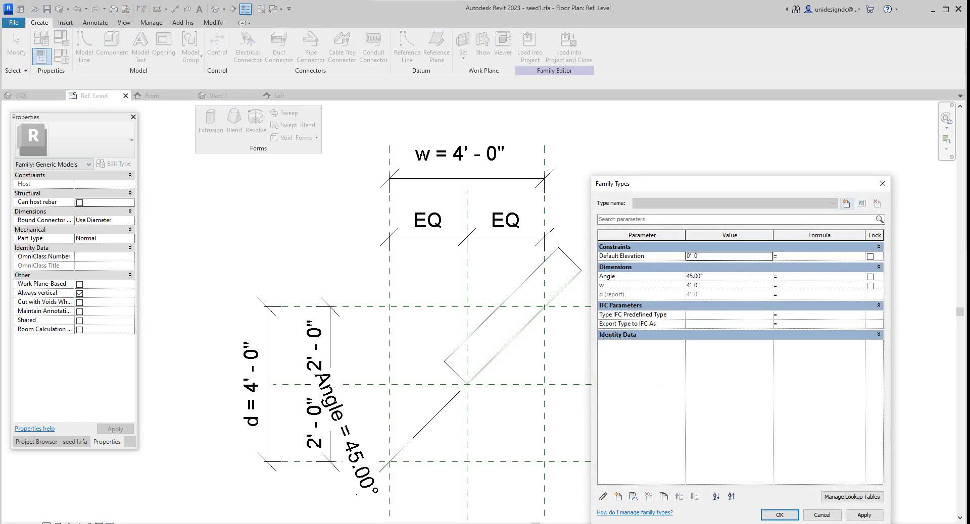
drag(743, 187, 797, 193)
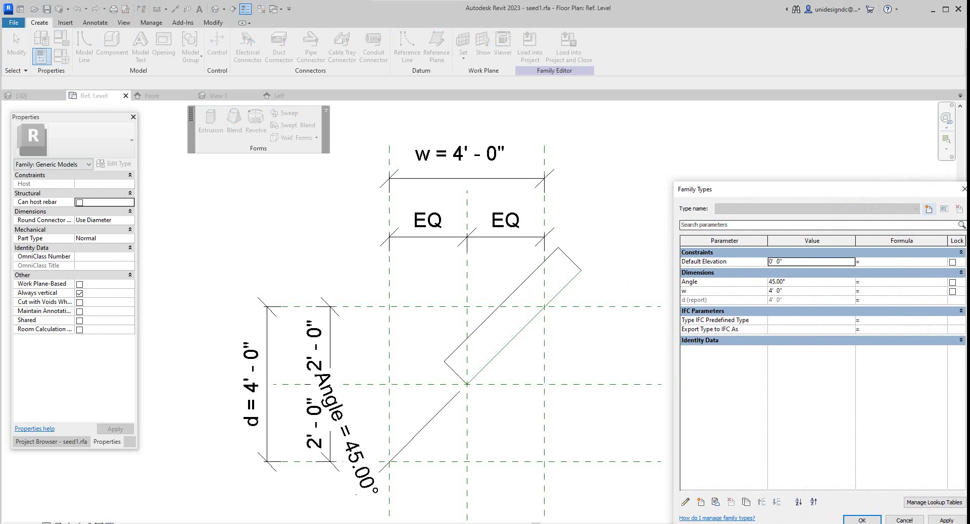
click(771, 282)
key(shift+Left)
key(shift+Left)
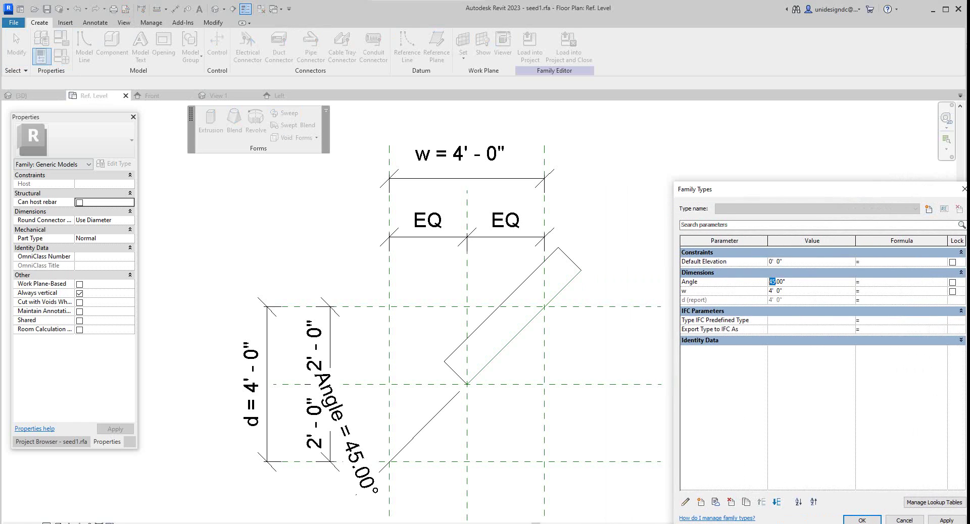
text(60)
key(Tab)
click(946, 520)
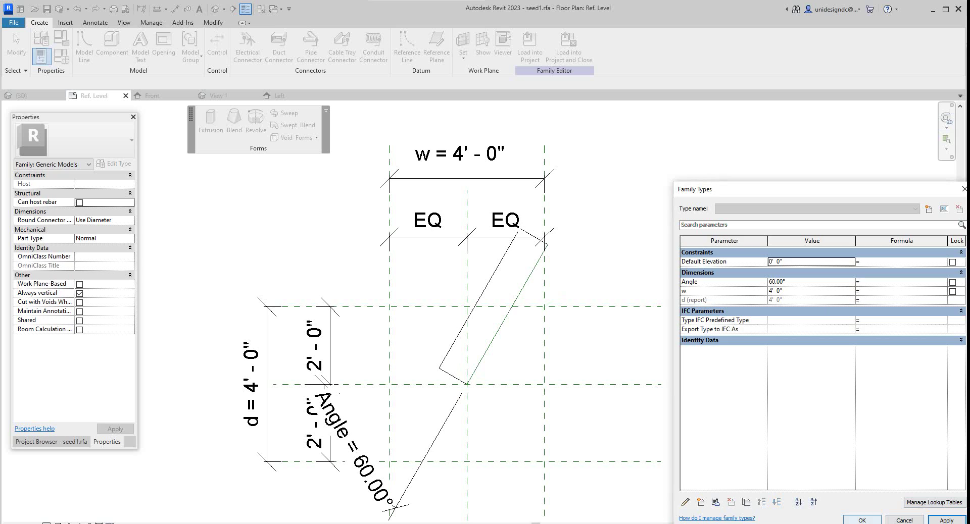
key(Return)
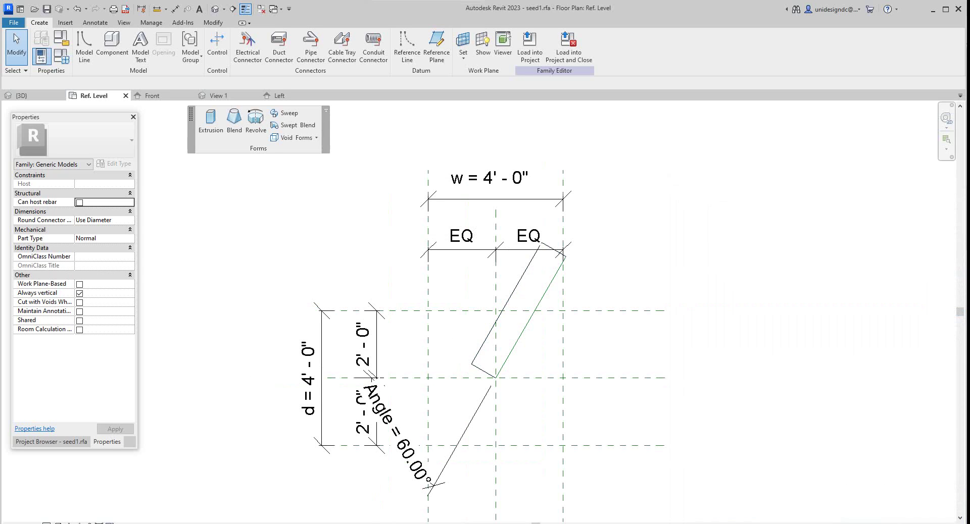
- Examine the rotated extrusion in the 3D view and in all open views, tiled and zoomed to fit
click(31, 95)
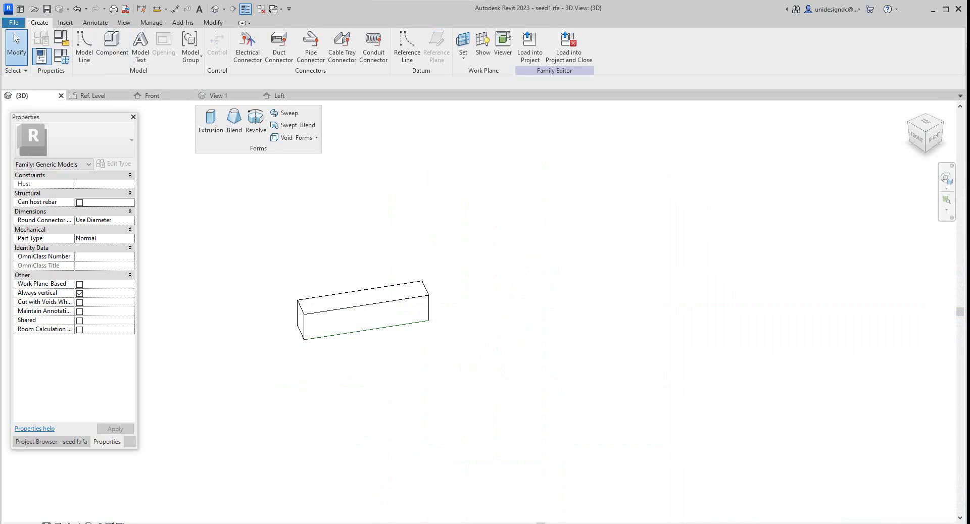
scroll(593, 289, down, 1)
middle_drag(594, 289, 599, 311)
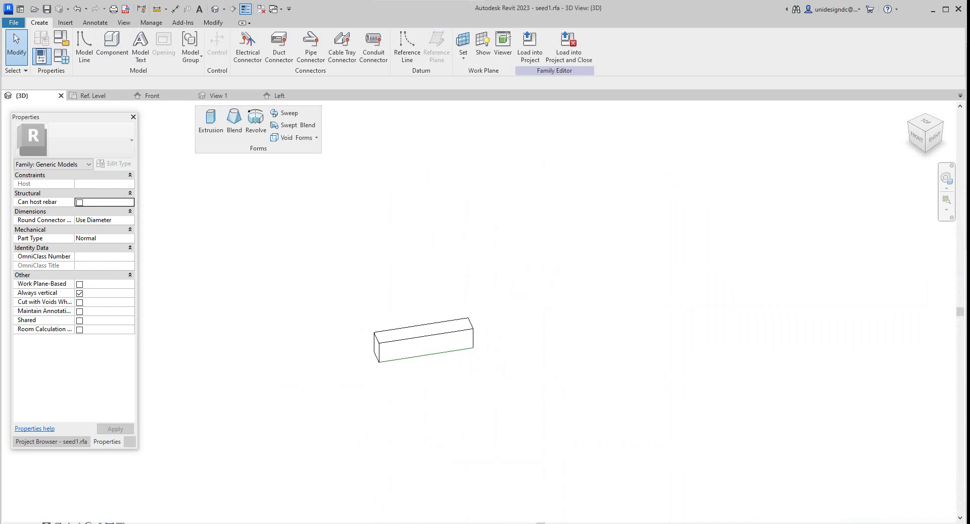
key(w)
key(t)
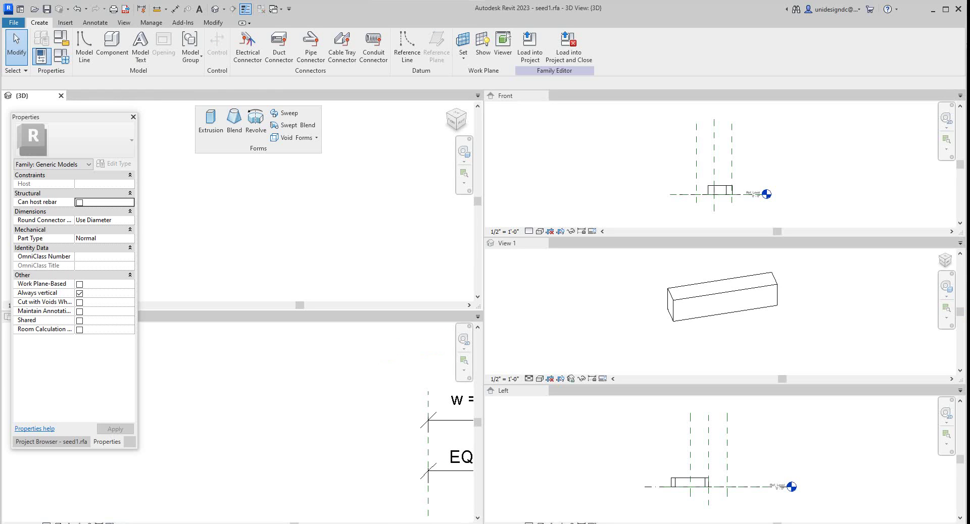
key(z)
key(a)
scroll(347, 397, down, 2)
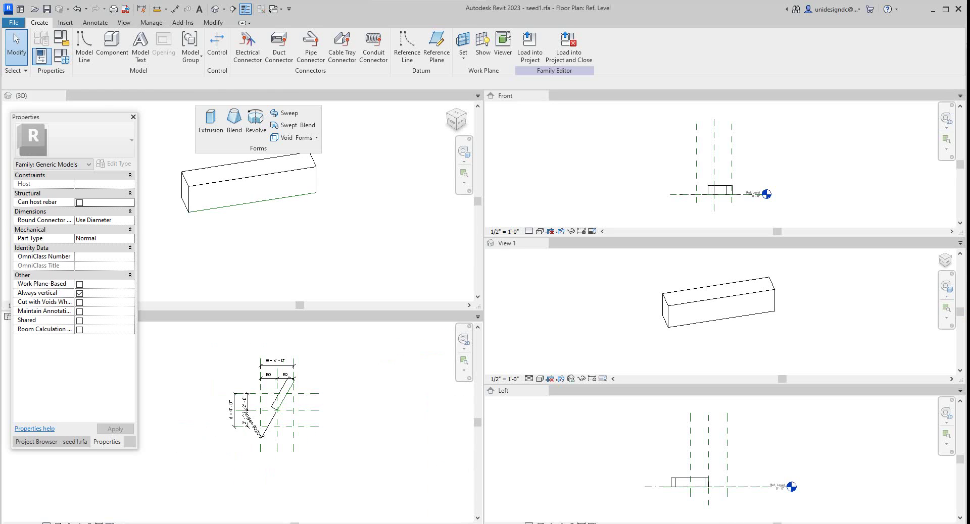
scroll(288, 177, down, 1)
key(z)
key(a)
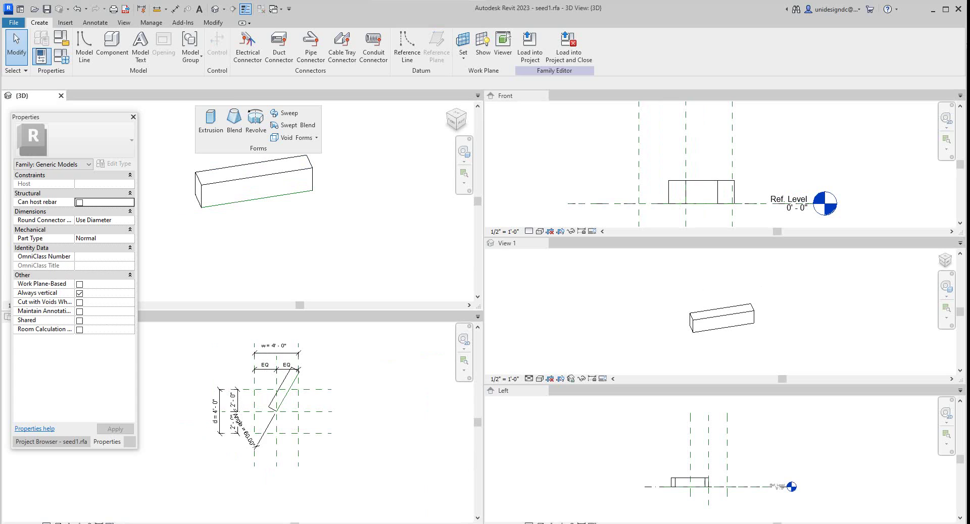
- Close the tiled Front and Left elevation views
scroll(449, 225, down, 1)
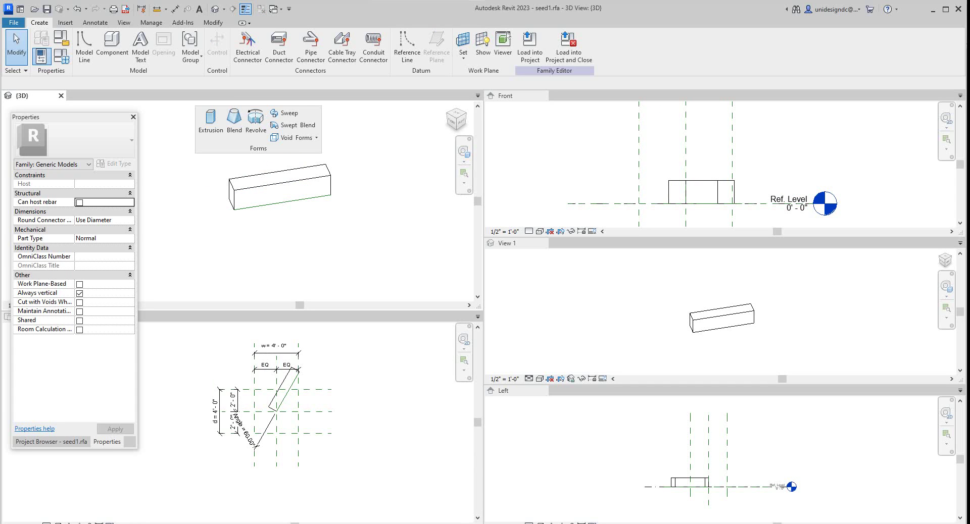
click(543, 95)
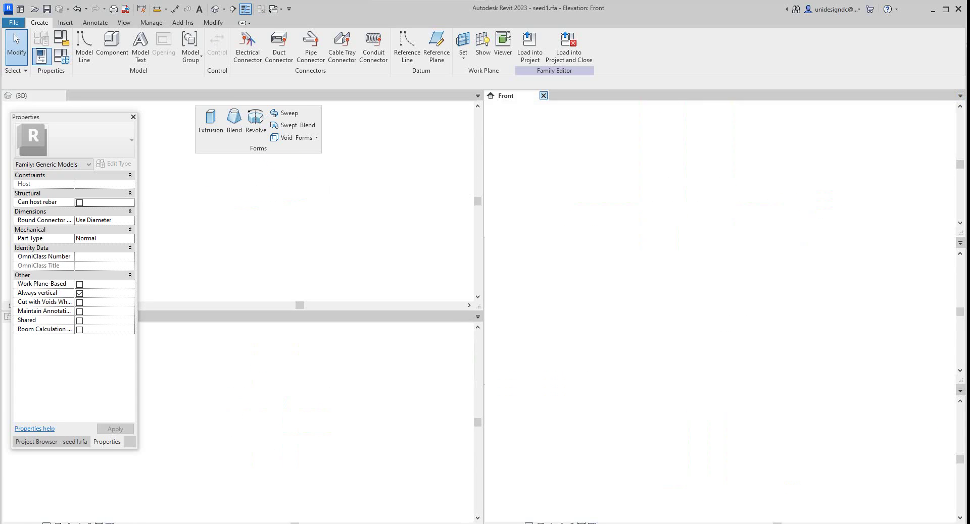
key(ctrl+F4)
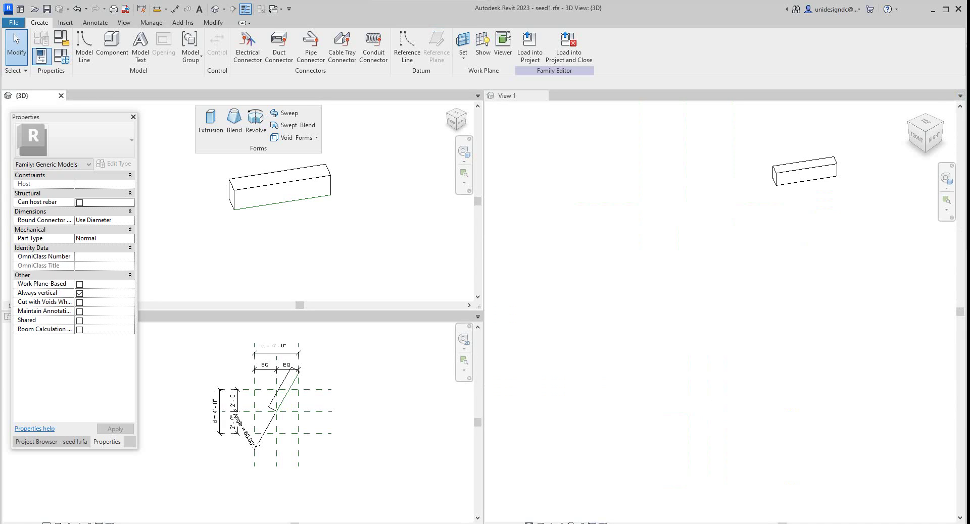
- Set the visual style of the 3D view View 1 to Consistent Colors
click(542, 523)
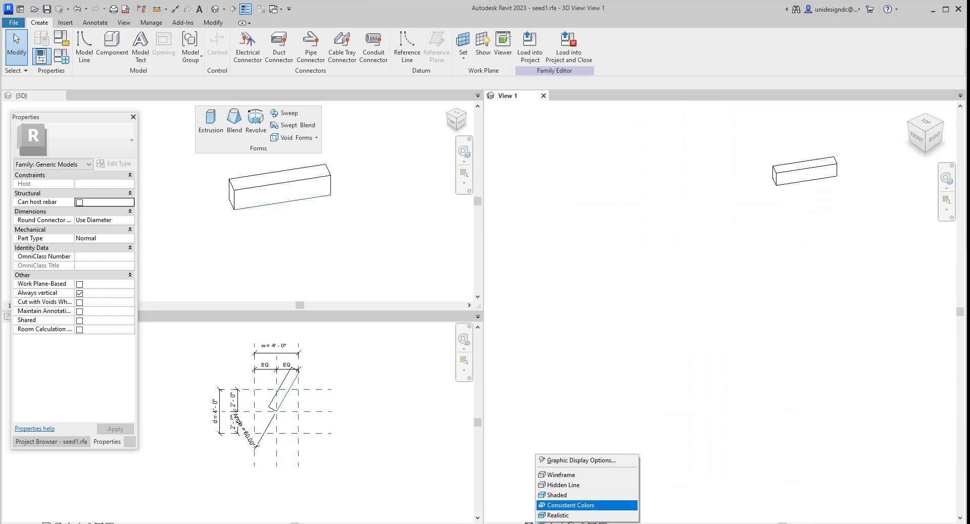
click(570, 505)
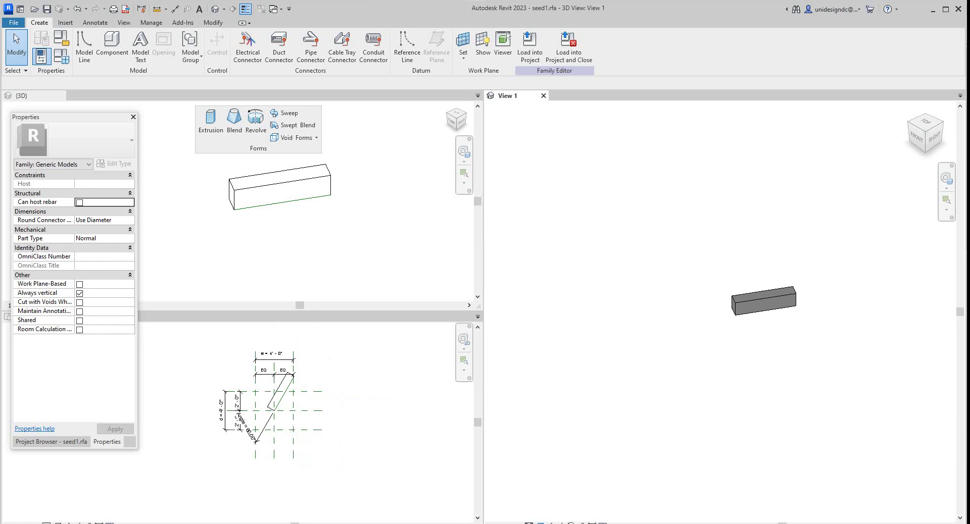
scroll(279, 187, up, 1)
scroll(279, 239, down, 2)
scroll(281, 362, up, 3)
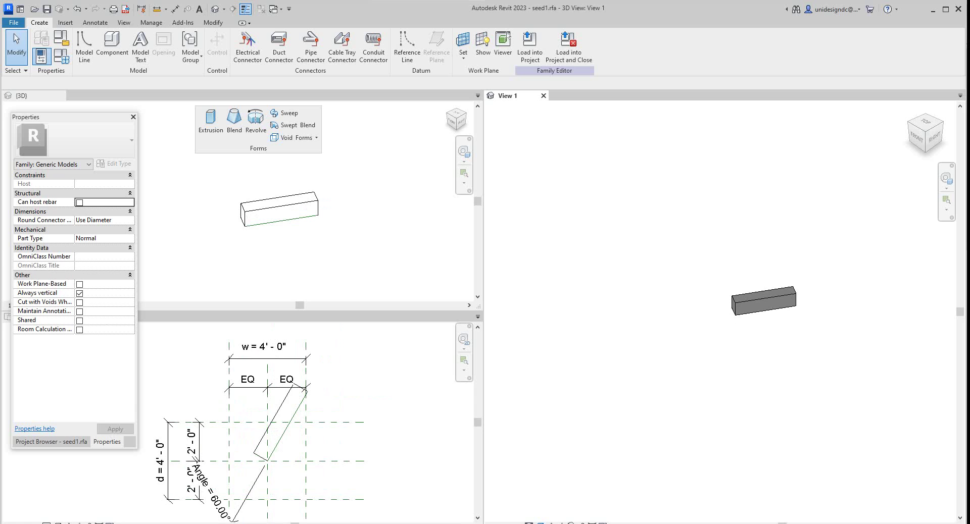
- Flex the extrusion by setting the Angle parameter to 90° in the family types, then apply and accept it
click(61, 56)
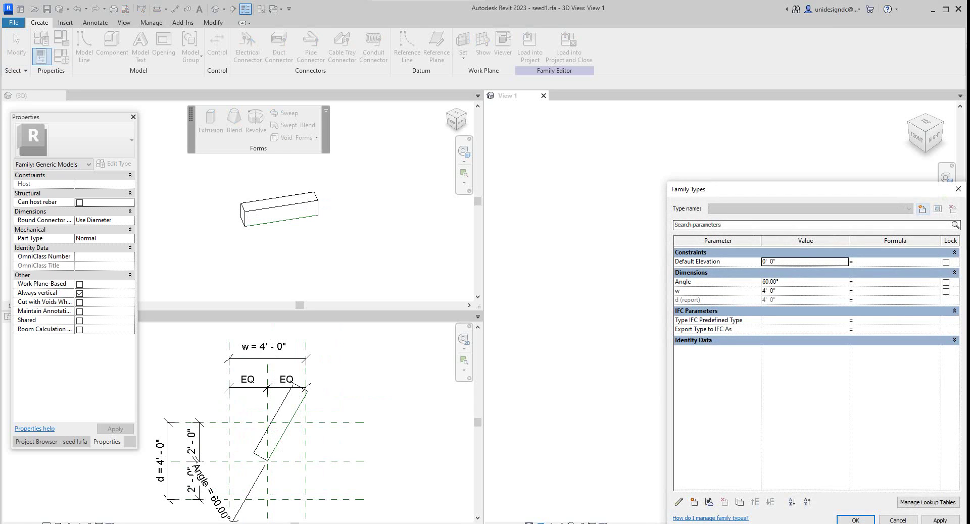
click(804, 281)
text(90)
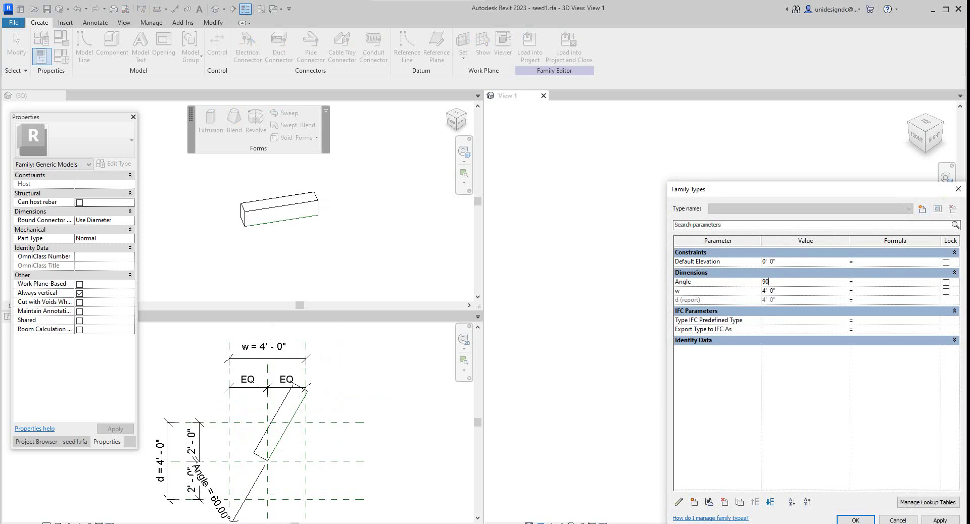
key(Tab)
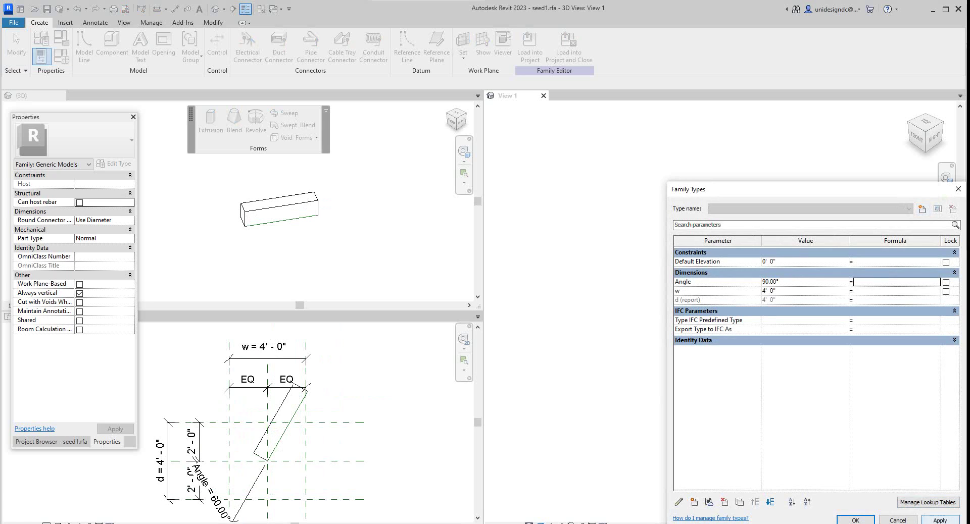
click(940, 521)
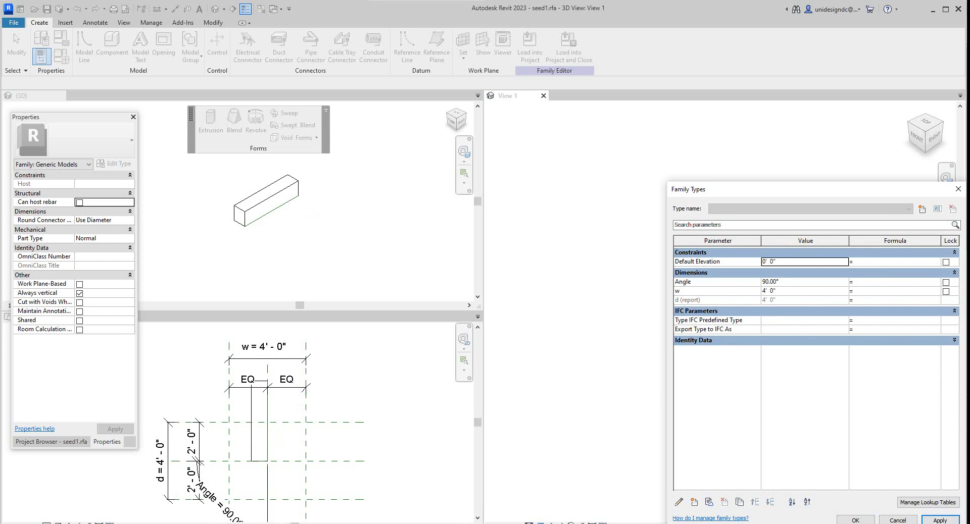
drag(805, 191, 656, 147)
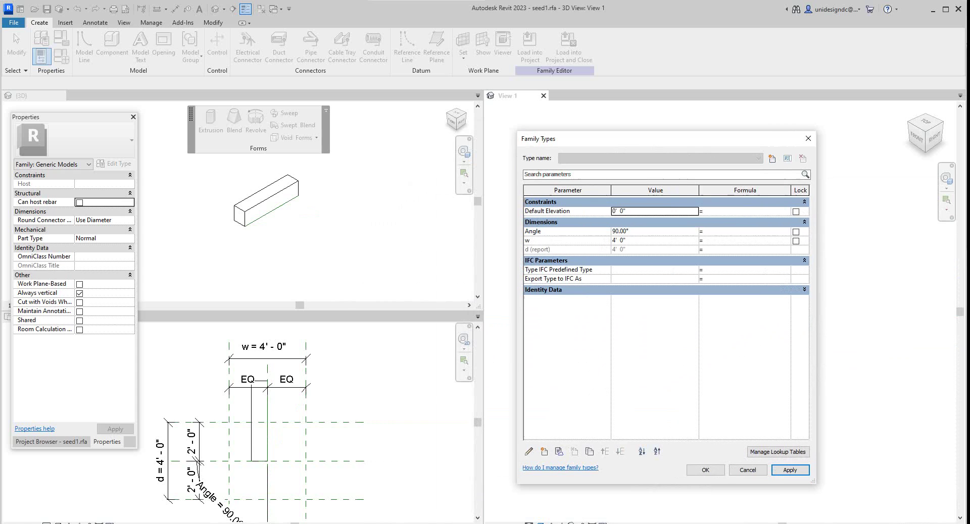
click(706, 470)
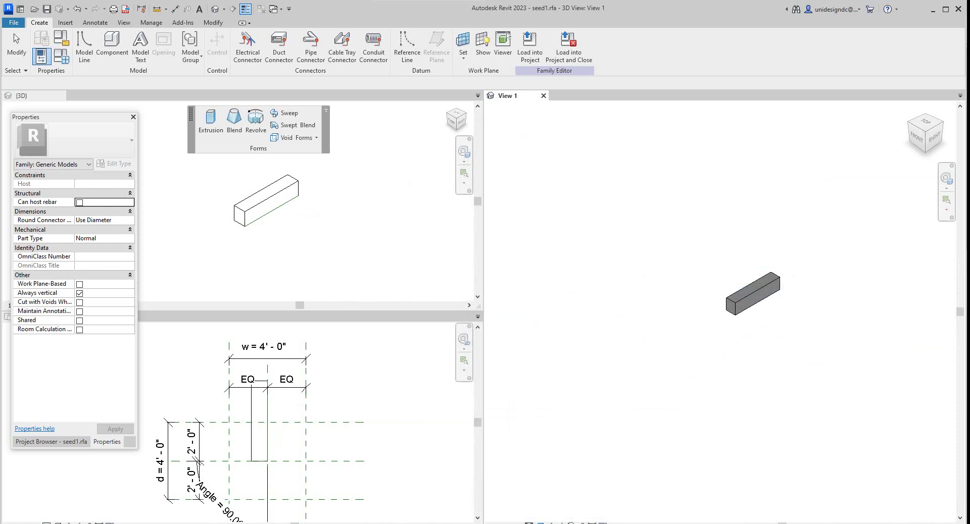
- Set the detail level of the 3D view View 1 to Fine and inspect the rotated extrusion up close
scroll(763, 301, up, 10)
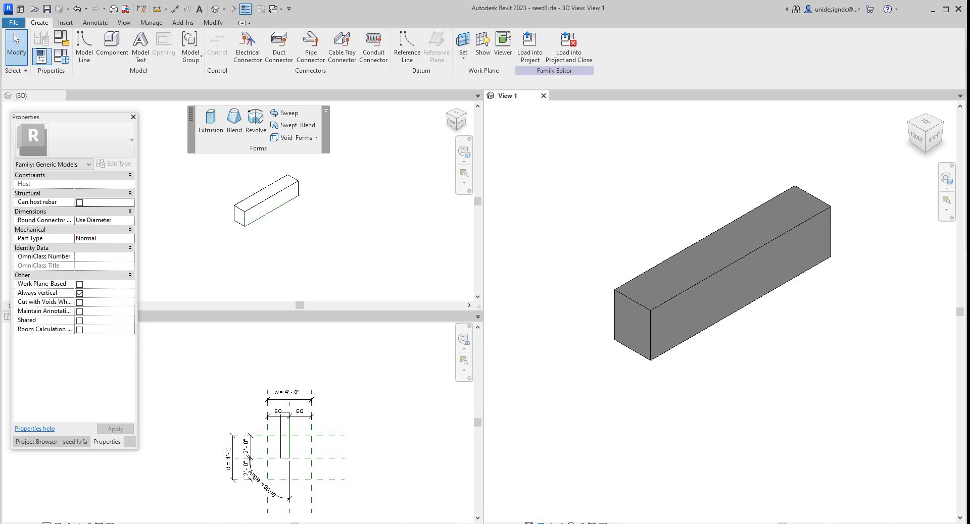
click(540, 523)
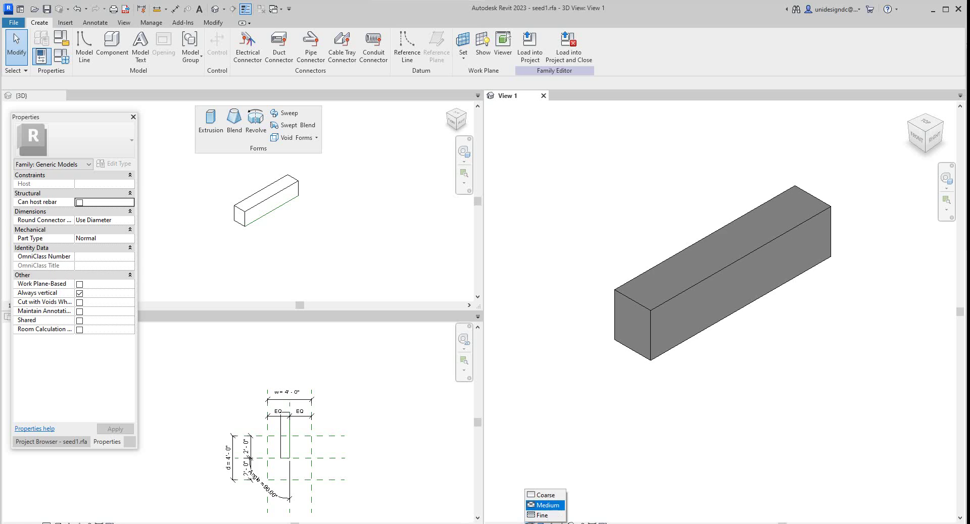
click(544, 515)
scroll(368, 227, down, 1)
scroll(364, 226, up, 2)
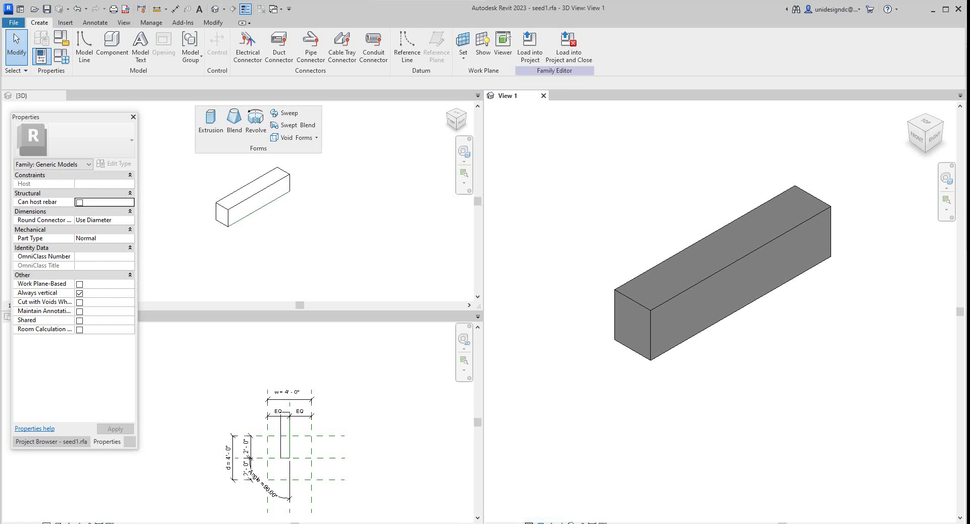
scroll(296, 432, up, 5)
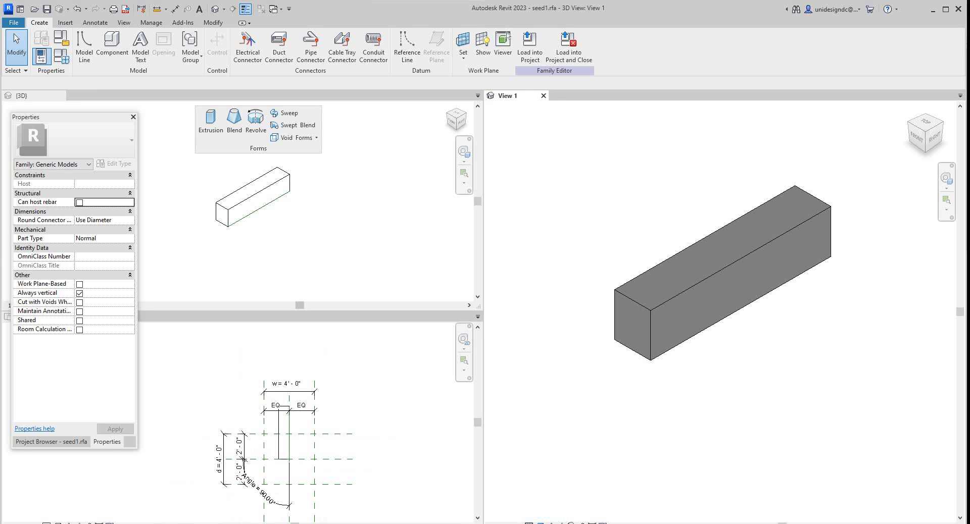
- Return the tiled views to tabs with the Ref. Level floor plan in front, centred on the extrusion
click(354, 383)
click(124, 22)
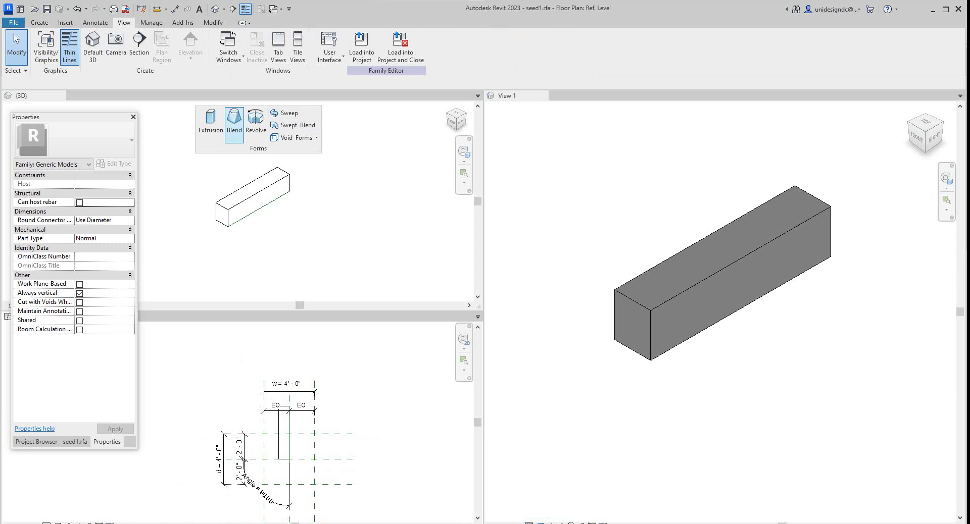
click(278, 46)
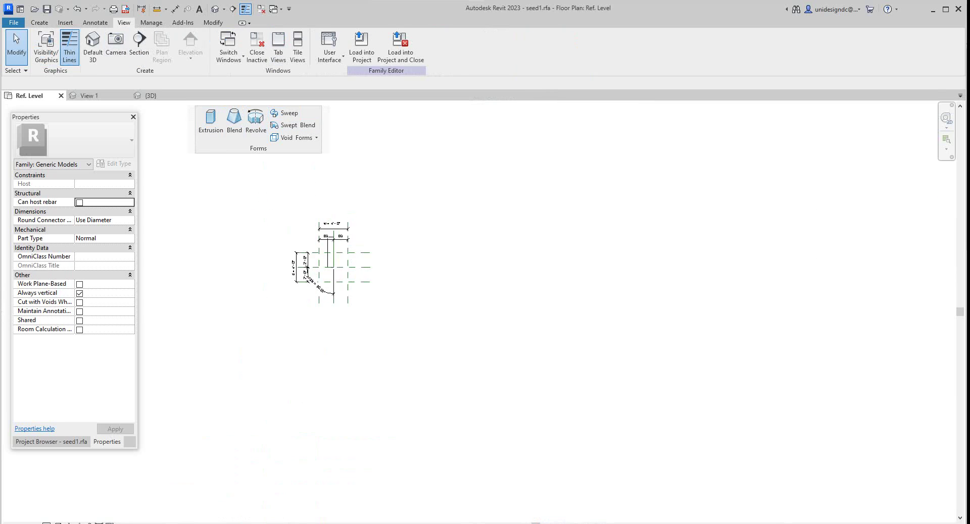
mouse_move(334, 267)
middle_down()
mouse_move(535, 411)
mouse_move(571, 422)
middle_up()
scroll(571, 421, up, 5)
middle_drag(577, 382, 536, 350)
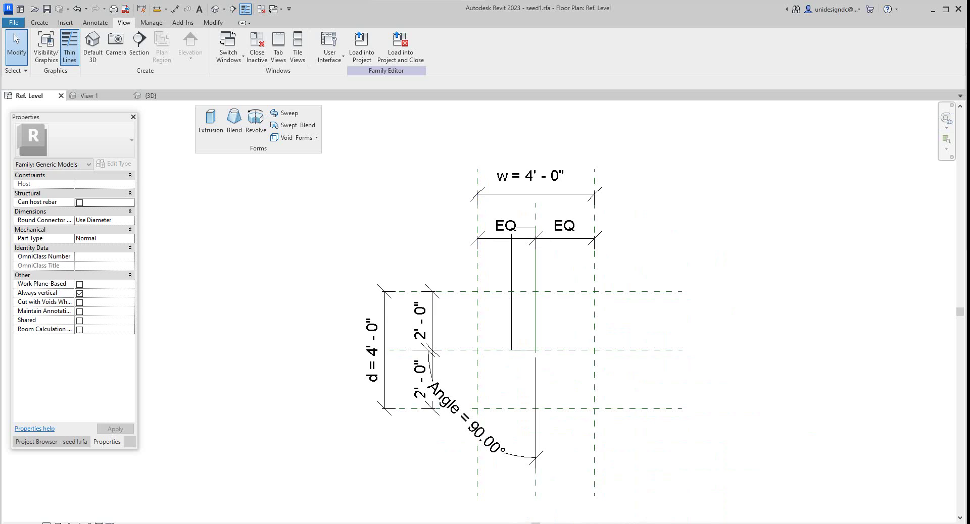
- Set the Ref. Level floor plan's detail level to Fine and its visual style to Shaded
click(47, 523)
click(56, 516)
click(58, 523)
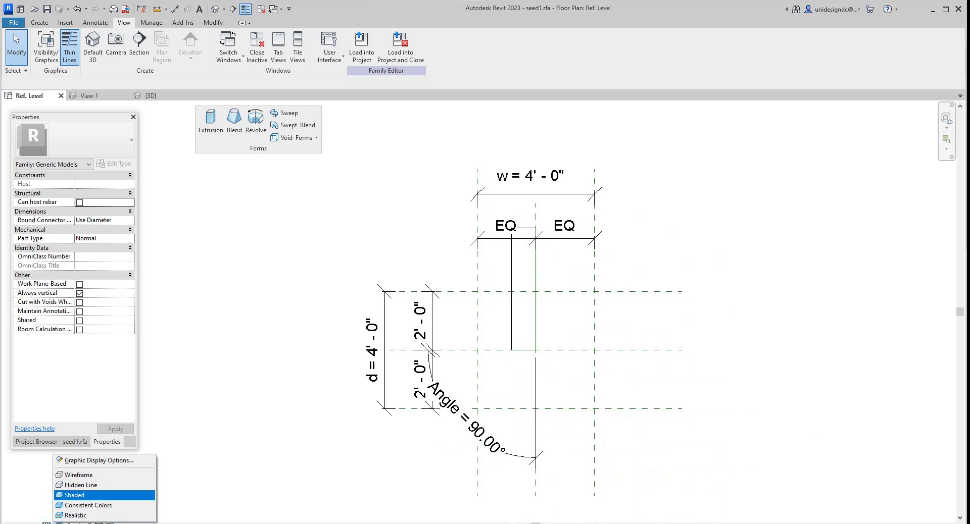
click(75, 495)
scroll(479, 329, down, 2)
scroll(511, 295, up, 4)
scroll(539, 341, down, 3)
middle_drag(548, 309, 534, 356)
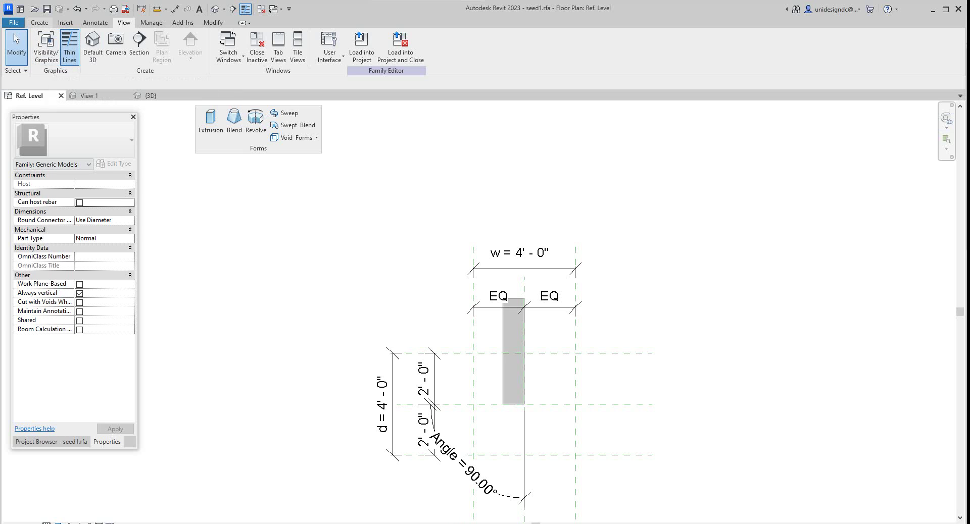
- Set the Angle parameter to 45° in the family types, apply it and move the dialog clear of the extrusion
click(40, 22)
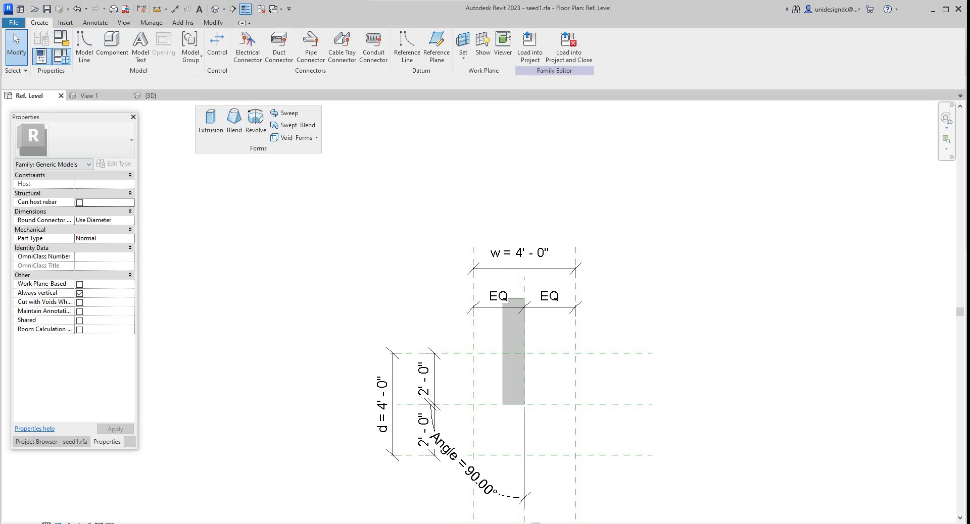
click(42, 56)
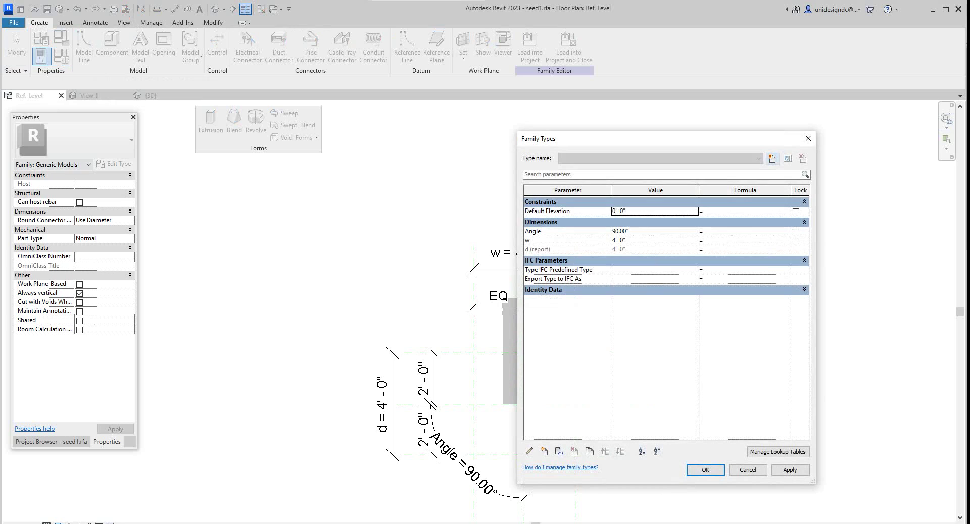
click(612, 230)
double_click(615, 231)
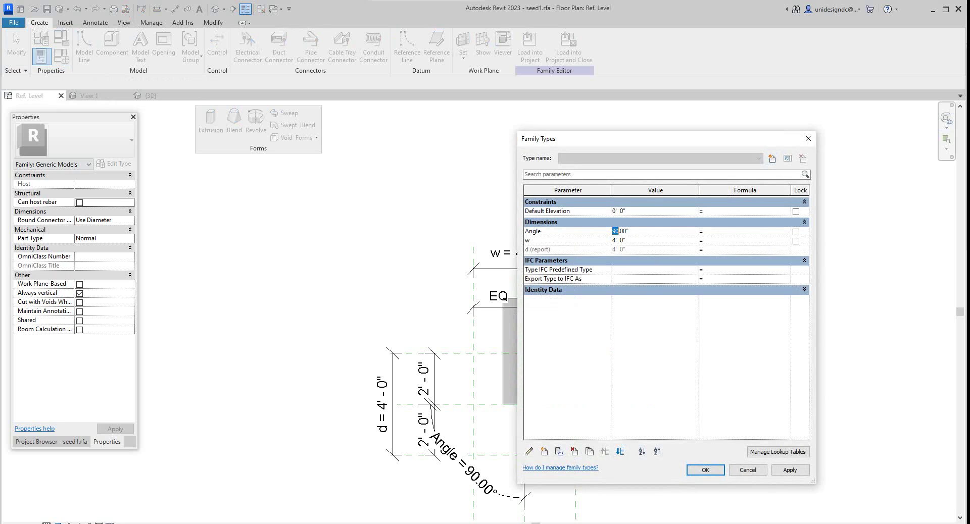
text(45)
click(790, 470)
mouse_move(643, 142)
mouse_down()
mouse_move(174, 287)
mouse_move(767, 168)
mouse_move(754, 154)
mouse_up()
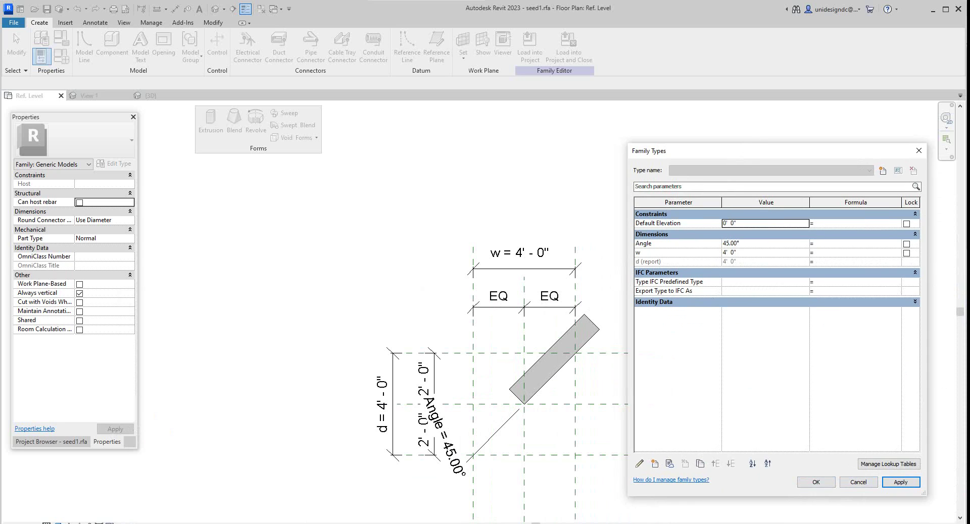
- Flex the extrusion in plan by setting the Angle parameter to 30° and applying it
drag(758, 145, 778, 144)
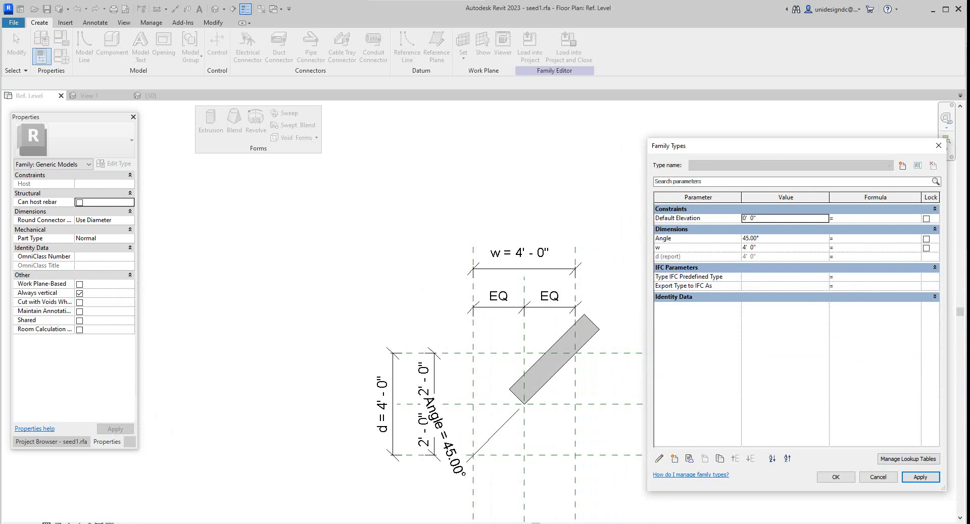
click(751, 238)
double_click(751, 239)
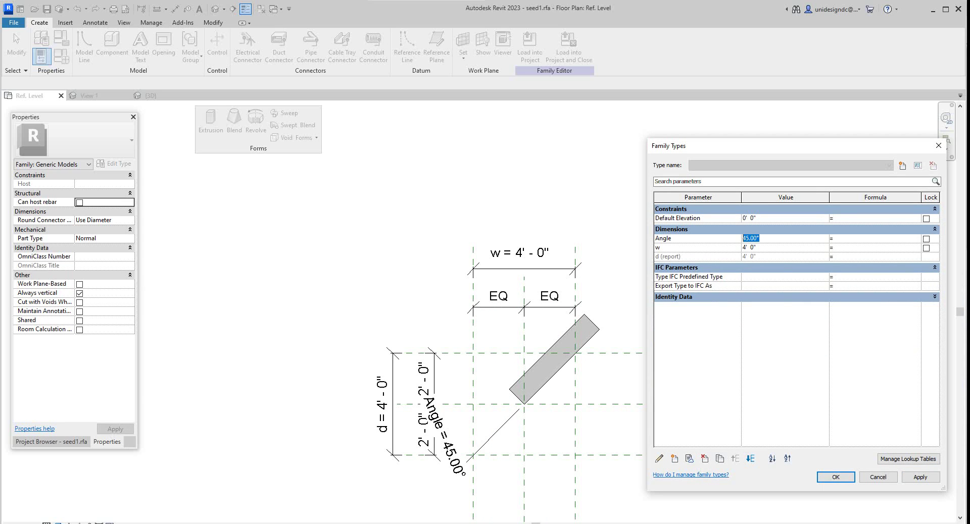
text(30)
click(920, 477)
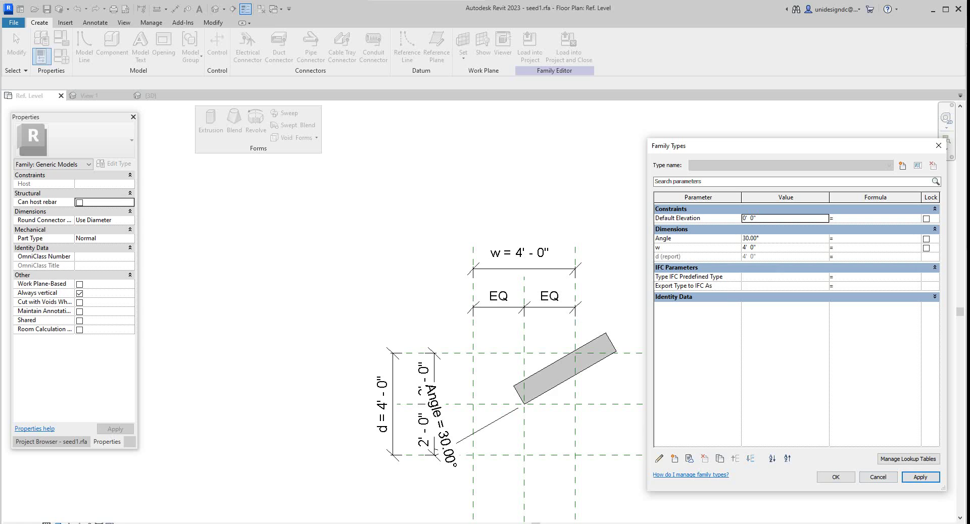